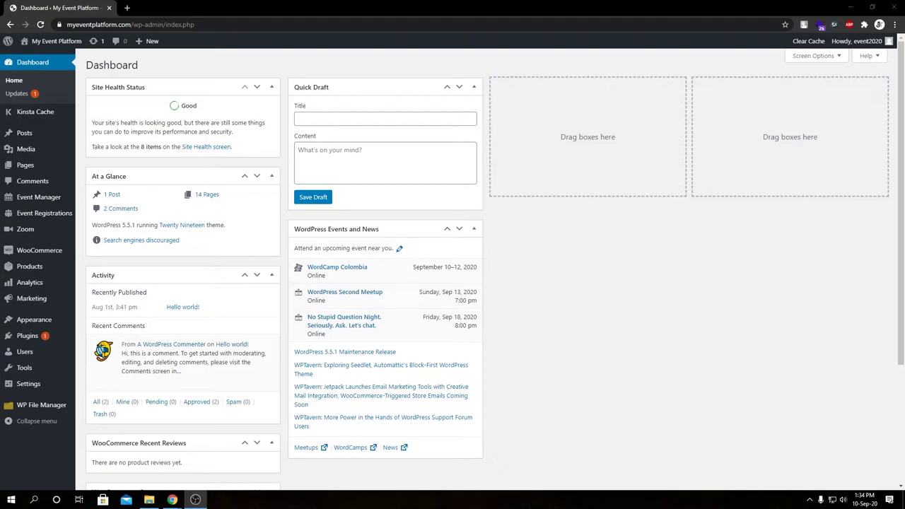
Find the WP All Export plugin (Export any WordPress data to XML/CSV) in the plugin directory, then install and activate it
{"action": "left_click", "coordinate": [782, 301]}
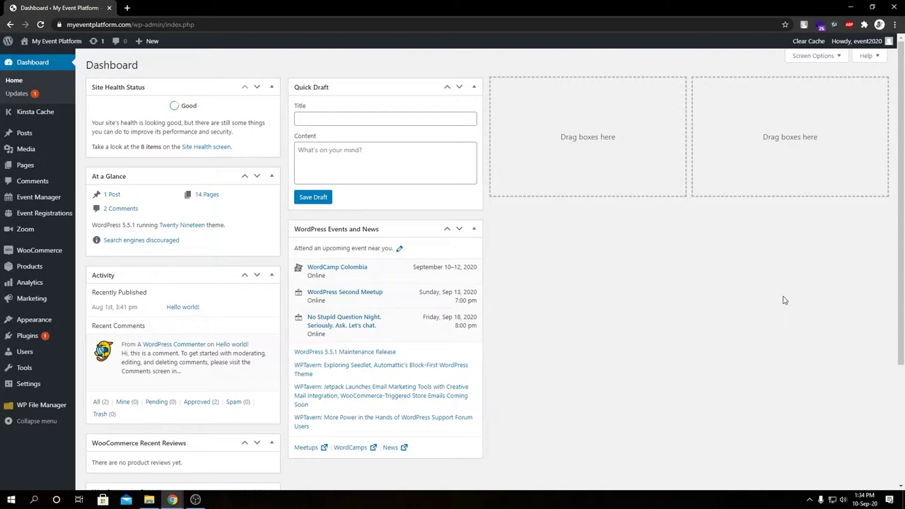
{"action": "mouse_move", "coordinate": [57, 341]}
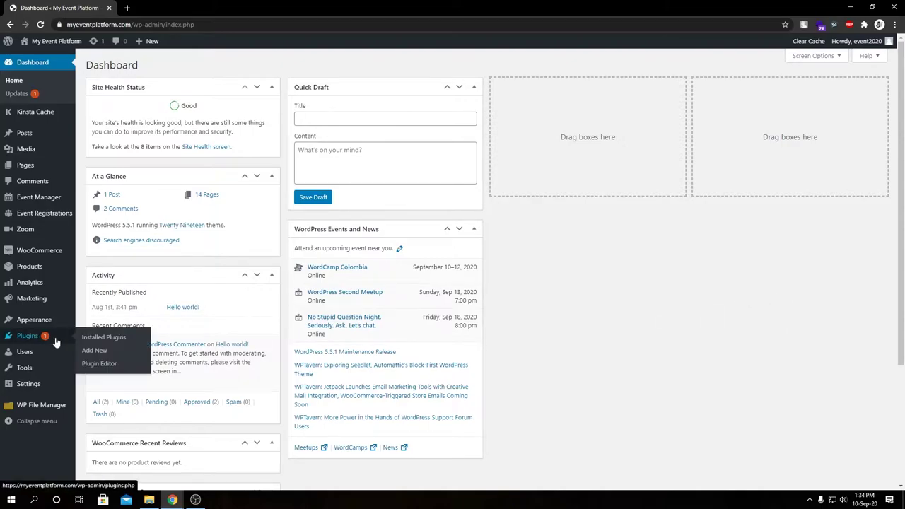
{"action": "left_click", "coordinate": [96, 350]}
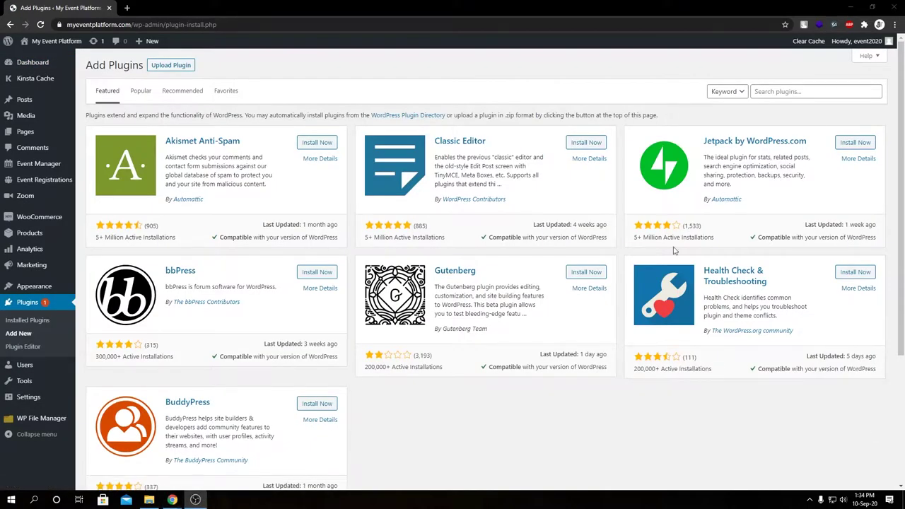
{"action": "left_click", "coordinate": [757, 91]}
{"action": "type", "text": "WP"}
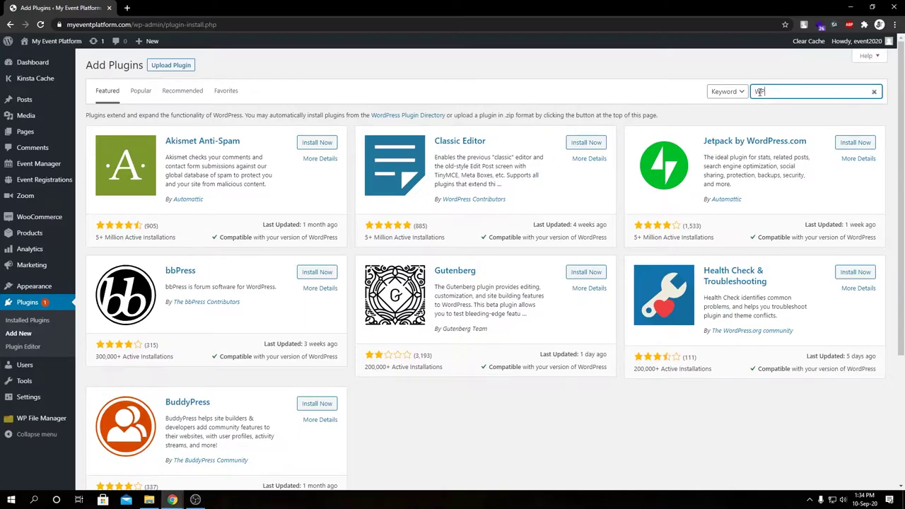
{"action": "type", "text": " ALL EXPORT"}
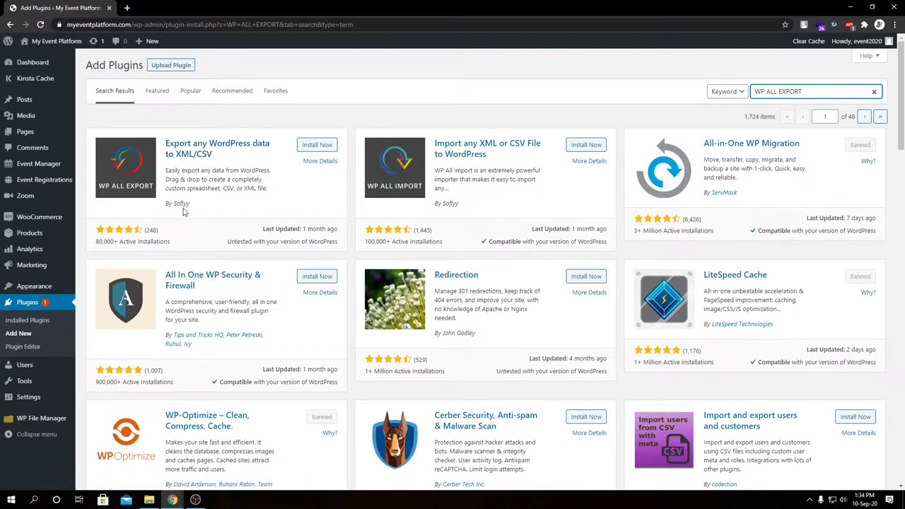
{"action": "left_click", "coordinate": [319, 146]}
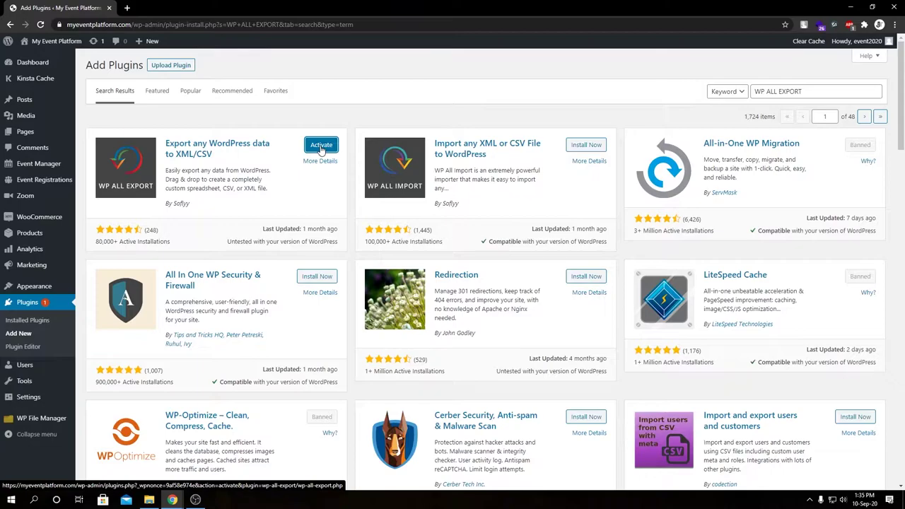
{"action": "left_click", "coordinate": [322, 146]}
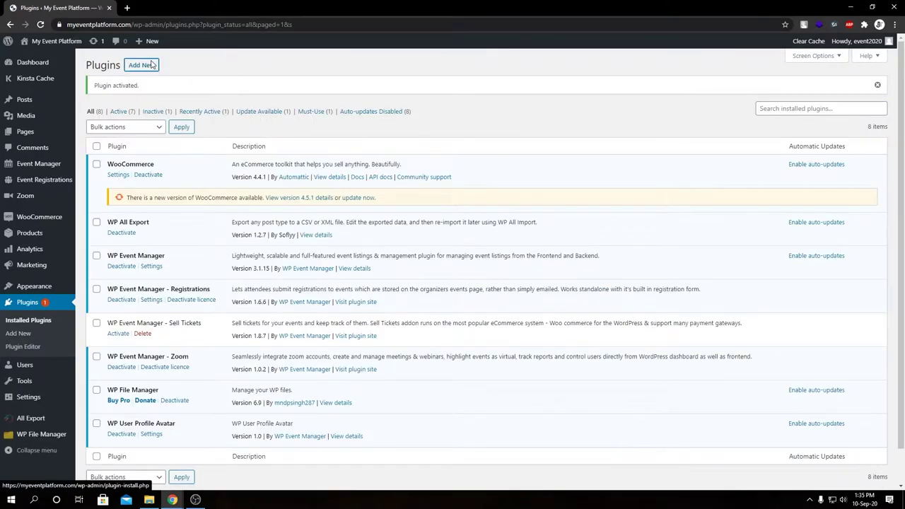
Search the plugin directory for "WP Event Manager migration", then install and activate the WP Event Manager Migration plugin
{"action": "left_click", "coordinate": [152, 65]}
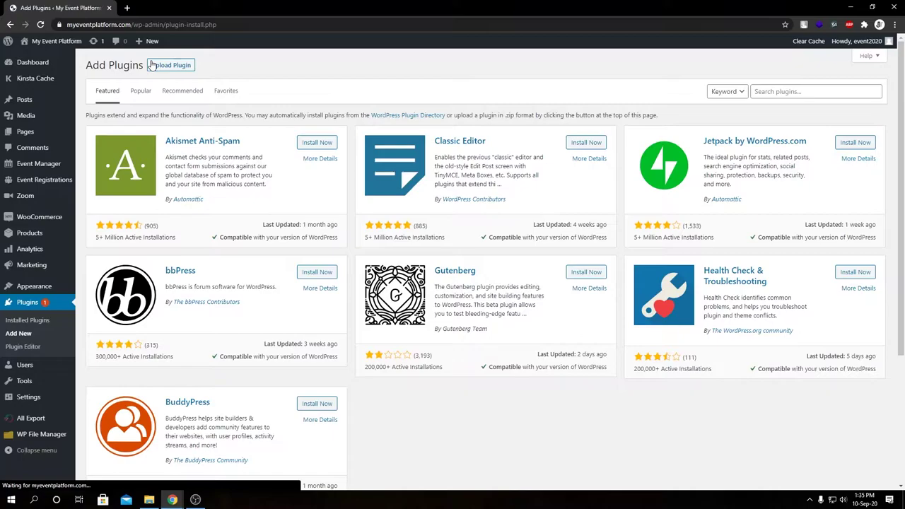
{"action": "left_click", "coordinate": [776, 97]}
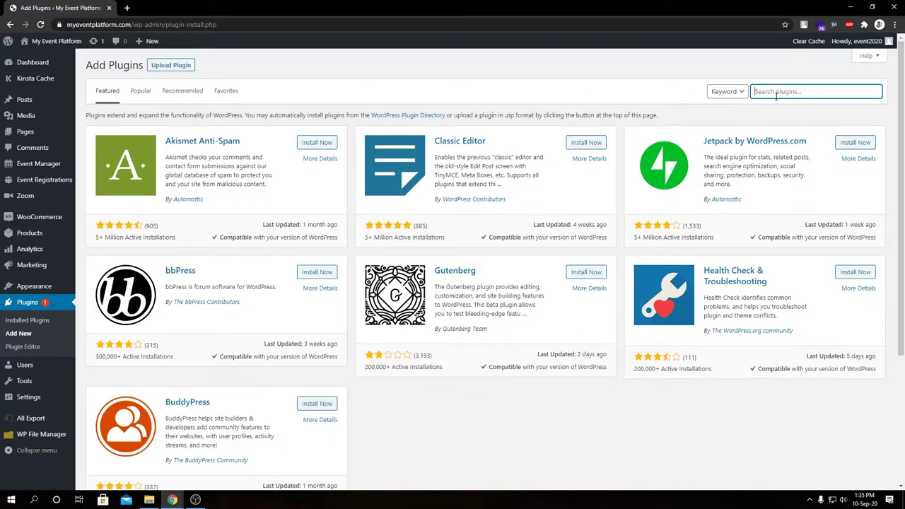
{"action": "type", "text": "WP Event Manager "}
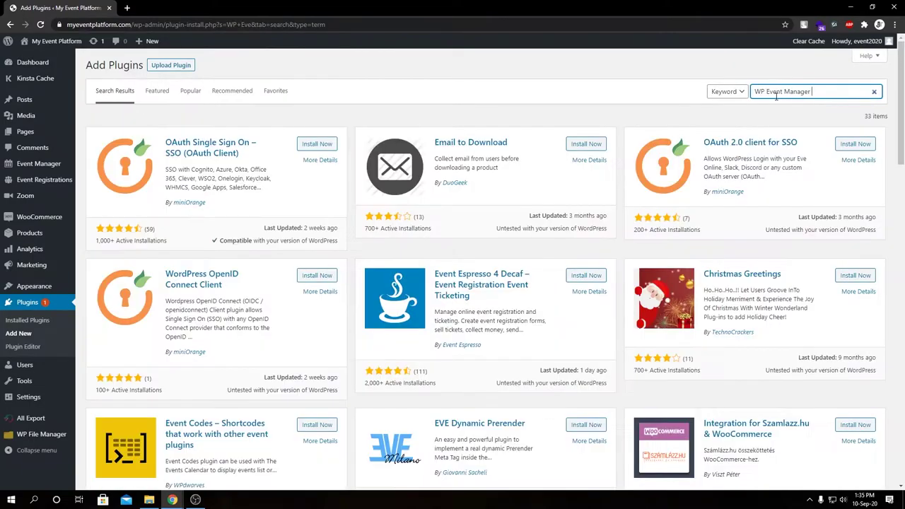
{"action": "type", "text": "migration"}
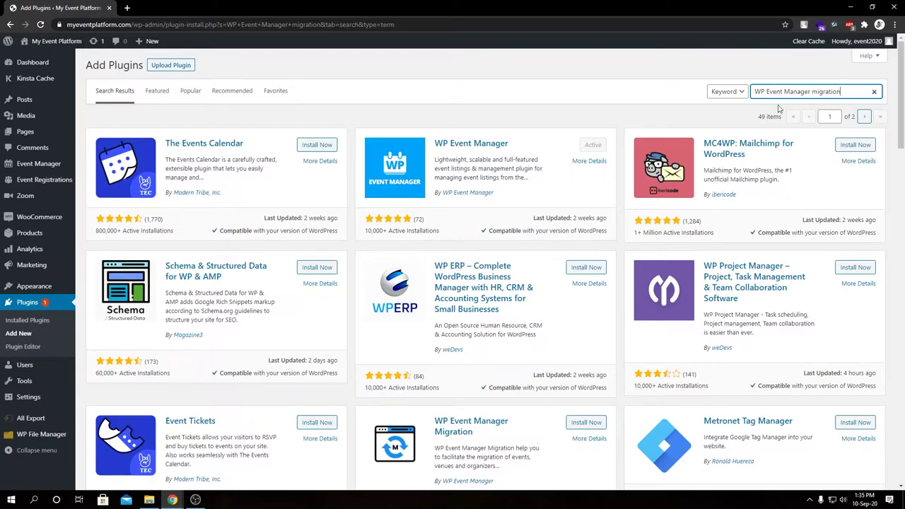
{"action": "scroll", "coordinate": [520, 416], "scroll_direction": "down", "scroll_amount": 2}
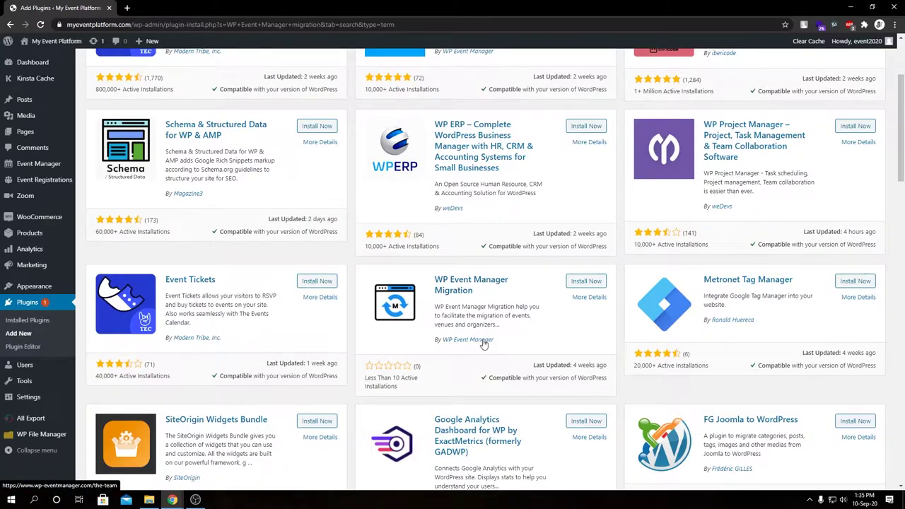
{"action": "left_click", "coordinate": [571, 282]}
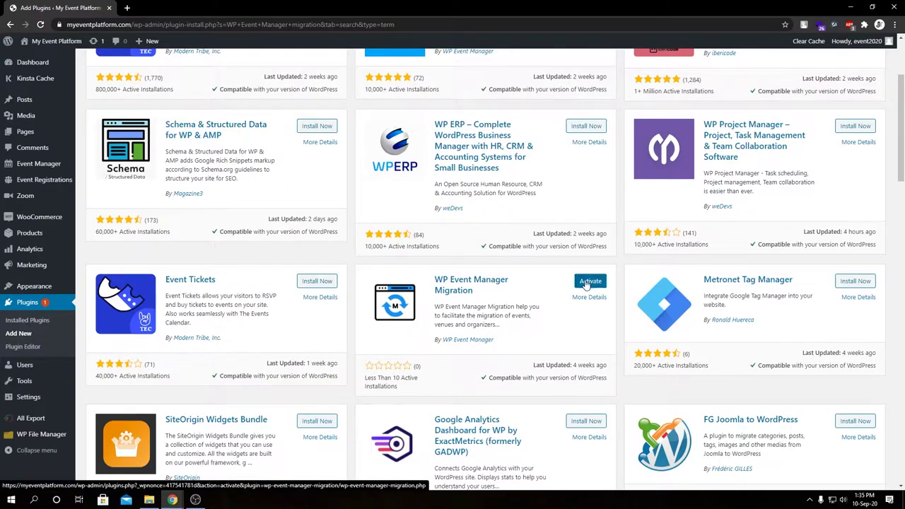
{"action": "left_click", "coordinate": [586, 283]}
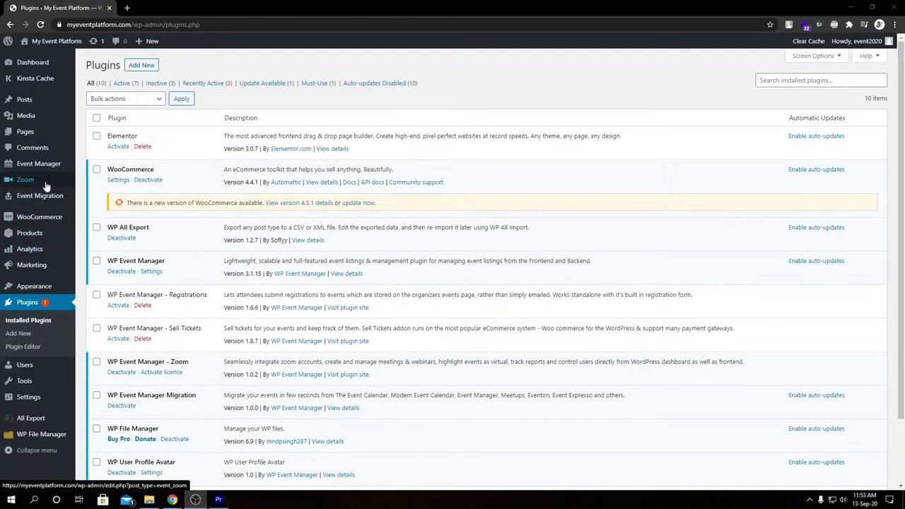
Check the existing events, then run a Migrate Events export of the Events post type in WP All Export and download the CSV
{"action": "mouse_move", "coordinate": [47, 167]}
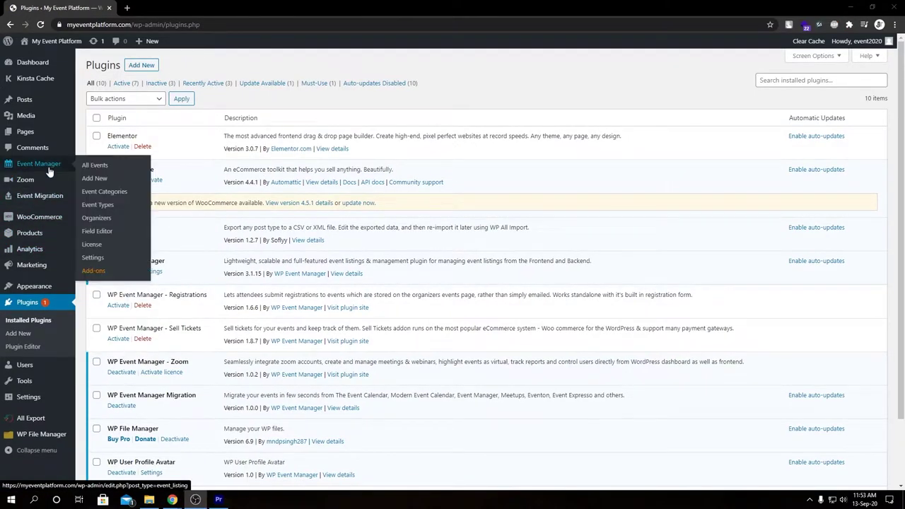
{"action": "left_click", "coordinate": [100, 166]}
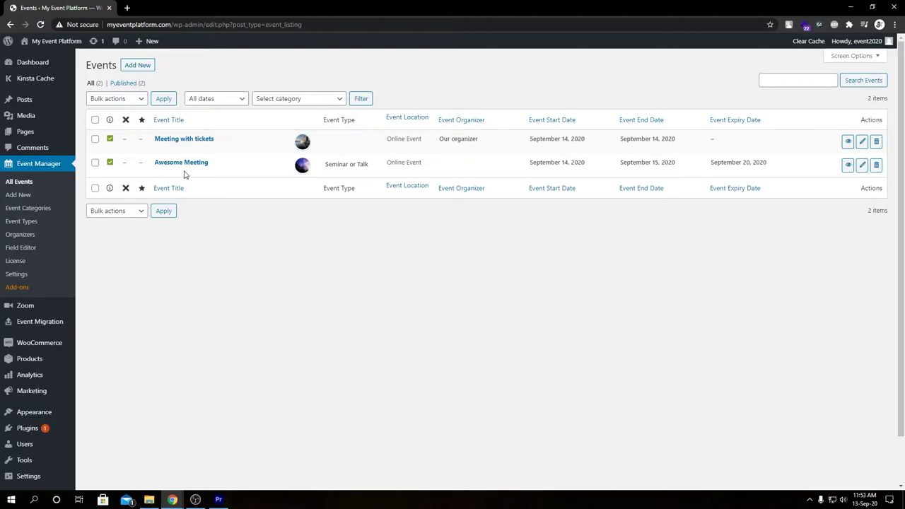
{"action": "scroll", "coordinate": [134, 344], "scroll_direction": "down", "scroll_amount": 2}
{"action": "left_click", "coordinate": [39, 450]}
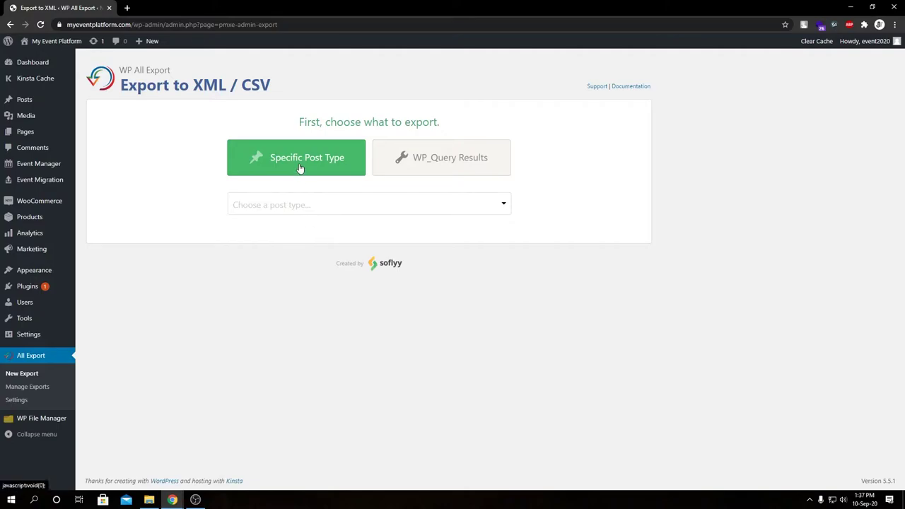
{"action": "left_click", "coordinate": [307, 205]}
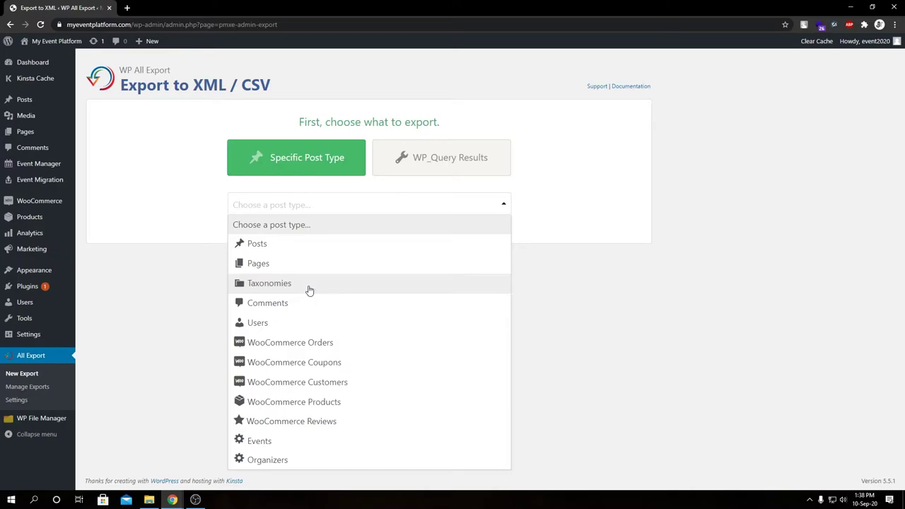
{"action": "left_click", "coordinate": [274, 441]}
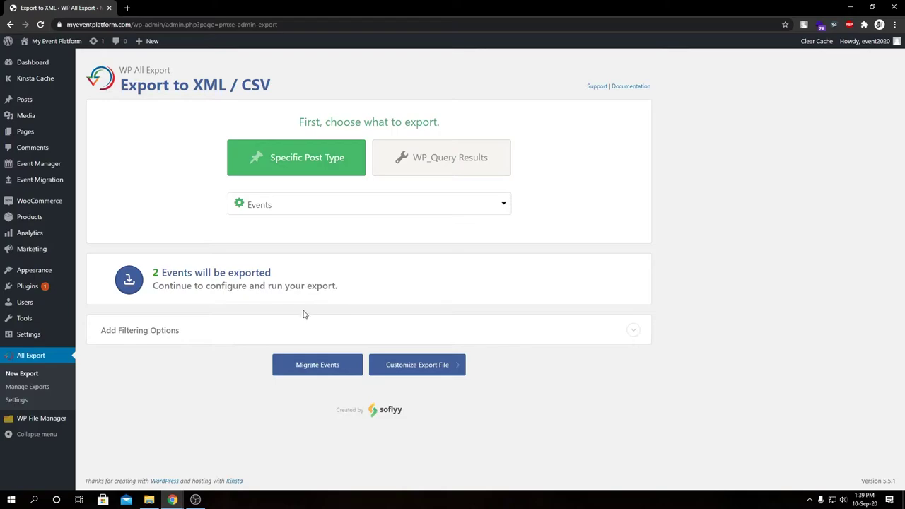
{"action": "left_click", "coordinate": [297, 371]}
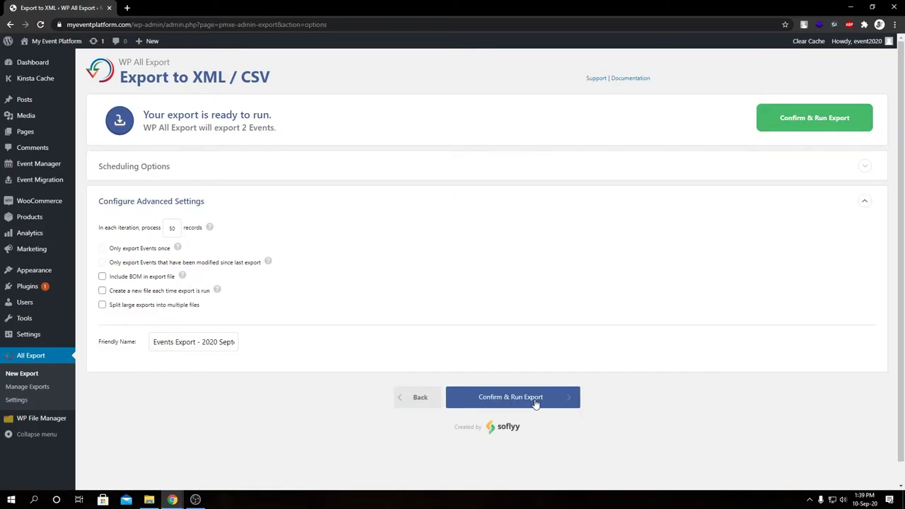
{"action": "left_click", "coordinate": [535, 404]}
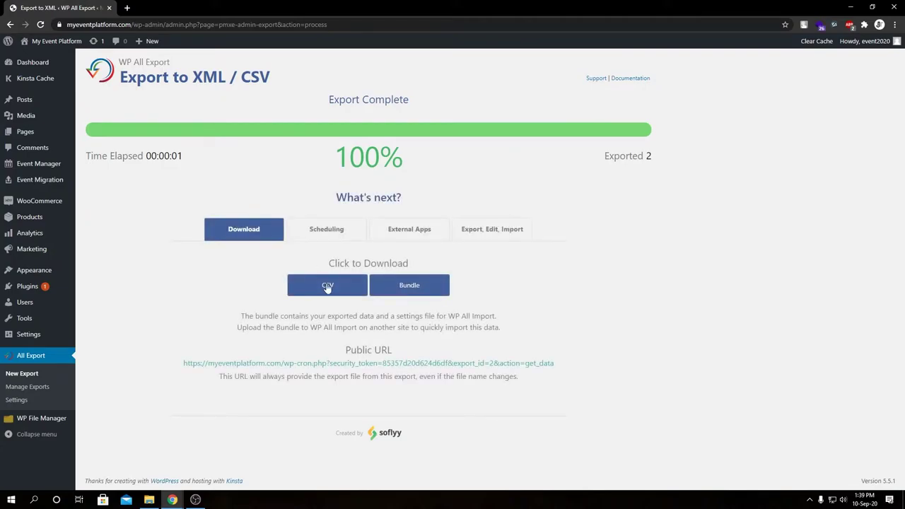
{"action": "left_click", "coordinate": [328, 287]}
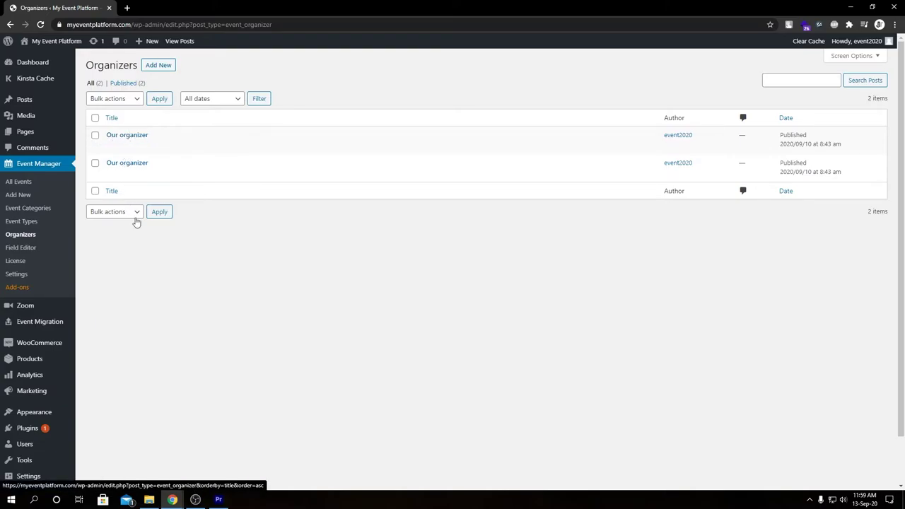
Run a Migrate Organizers export of the Organizers post type in WP All Export and download the CSV
{"action": "scroll", "coordinate": [142, 248], "scroll_direction": "down", "scroll_amount": 1}
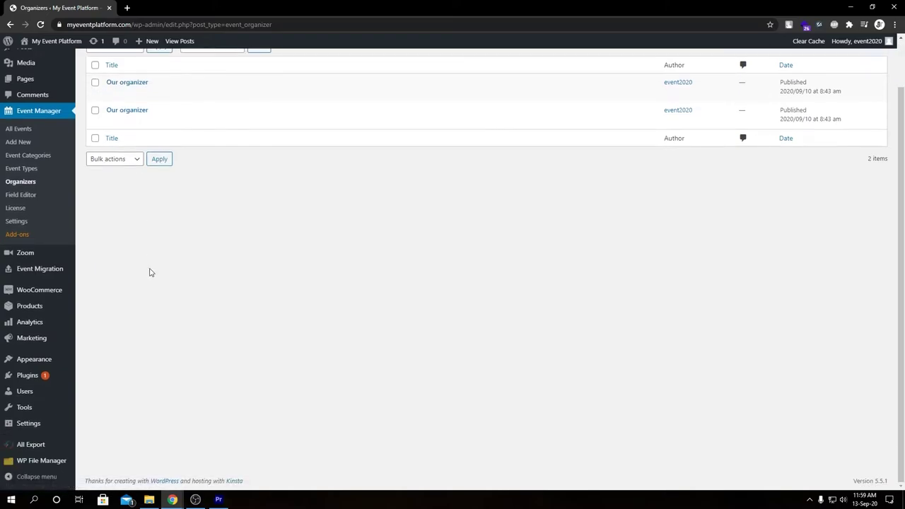
{"action": "left_click", "coordinate": [46, 451]}
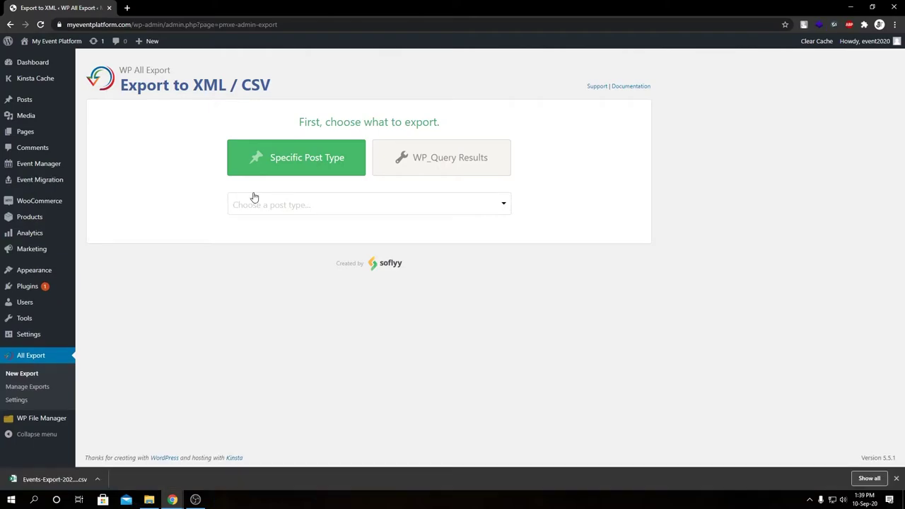
{"action": "left_click", "coordinate": [275, 207]}
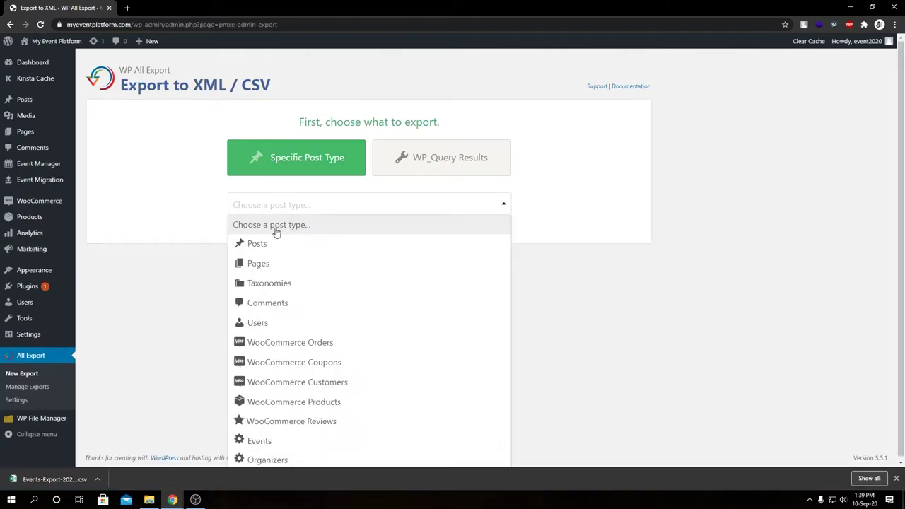
{"action": "left_click", "coordinate": [268, 461]}
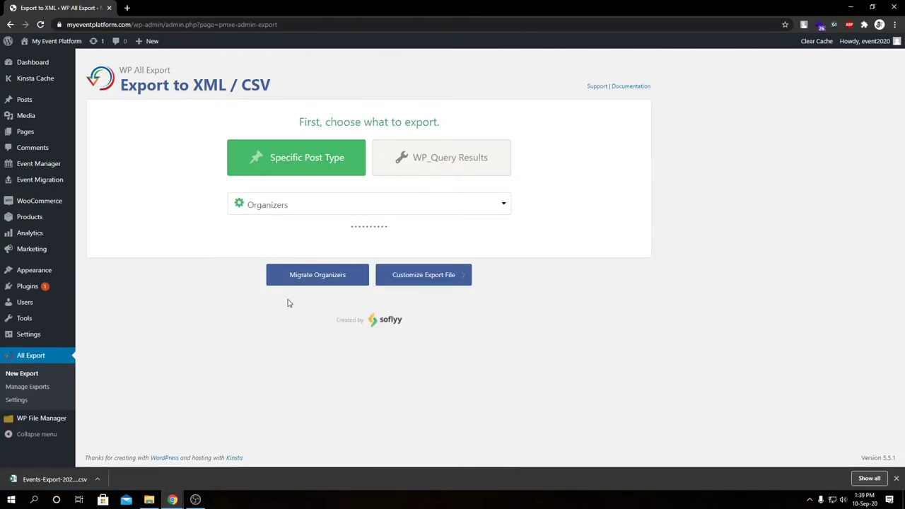
{"action": "left_click", "coordinate": [306, 370]}
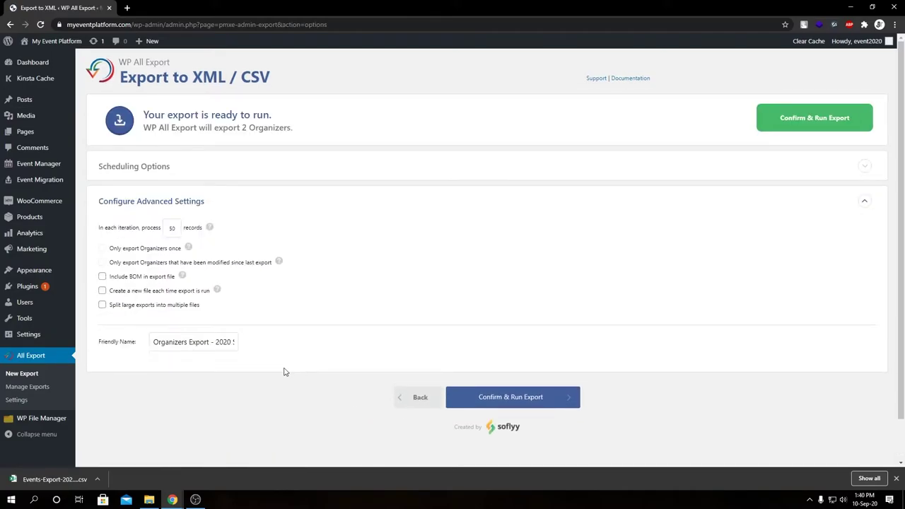
{"action": "left_click", "coordinate": [770, 120]}
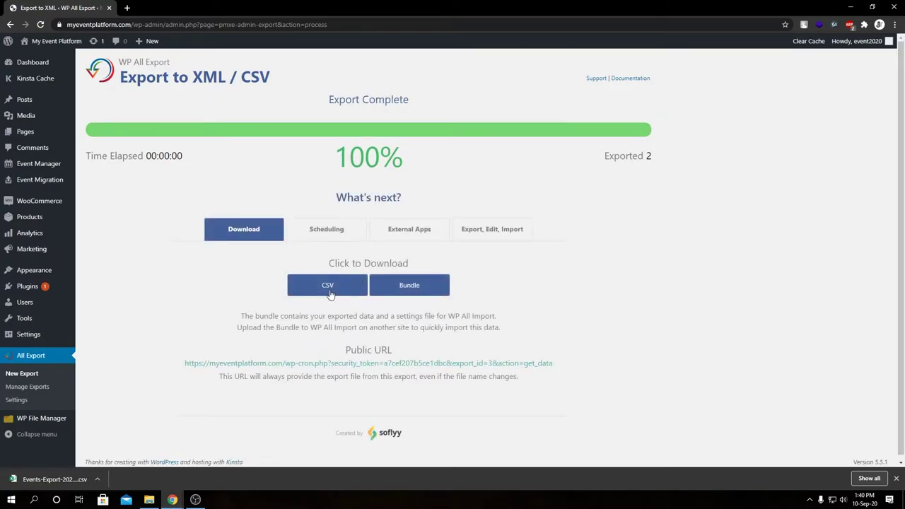
{"action": "left_click", "coordinate": [330, 294]}
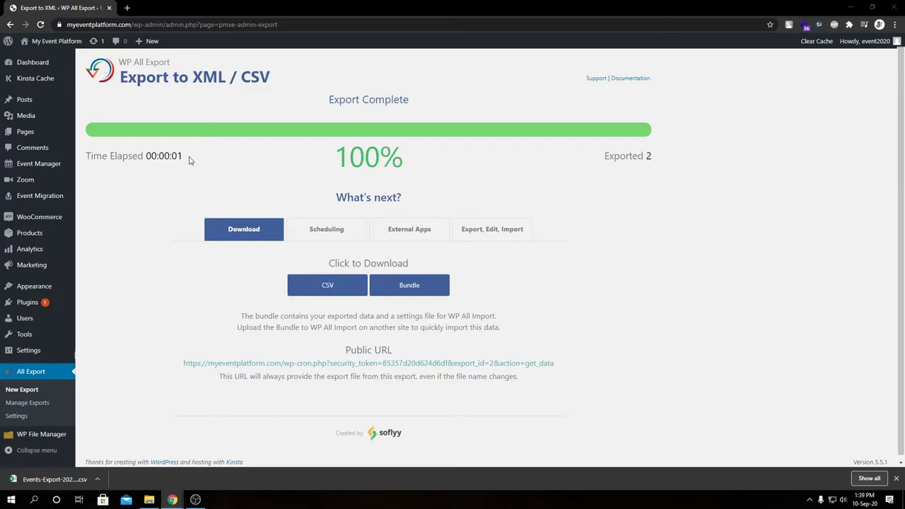
Move all events in the Event Manager event list to the Trash with a bulk action
{"action": "mouse_move", "coordinate": [40, 173]}
{"action": "left_click", "coordinate": [95, 167]}
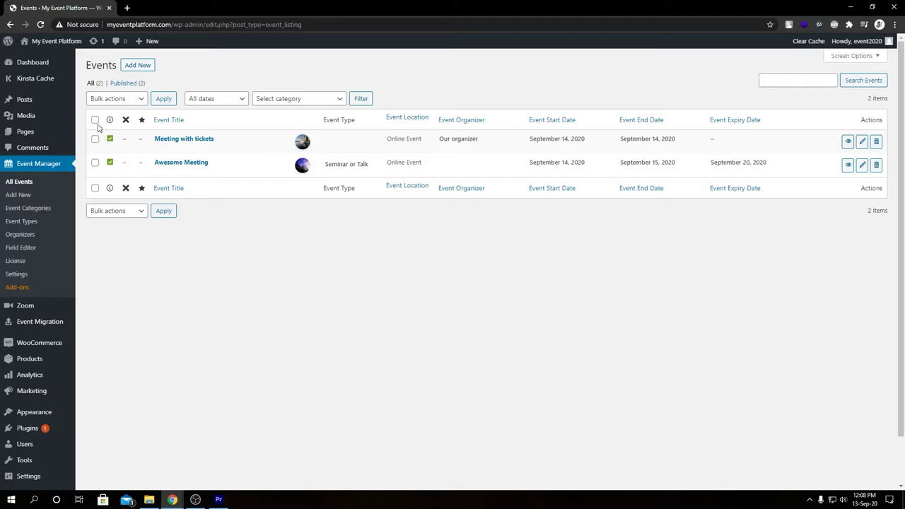
{"action": "left_click", "coordinate": [103, 104]}
{"action": "left_click", "coordinate": [108, 128]}
{"action": "left_click", "coordinate": [163, 99]}
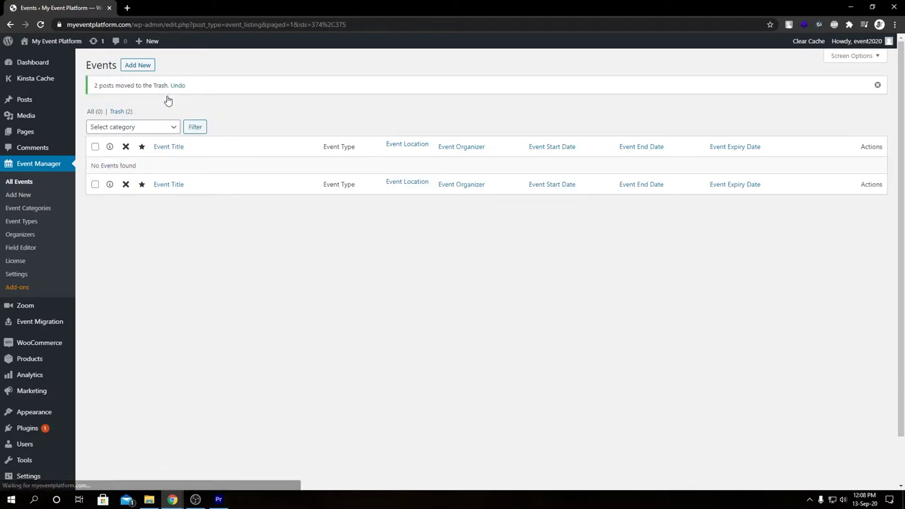
Empty the events Trash to permanently delete the trashed events
{"action": "left_click", "coordinate": [117, 111]}
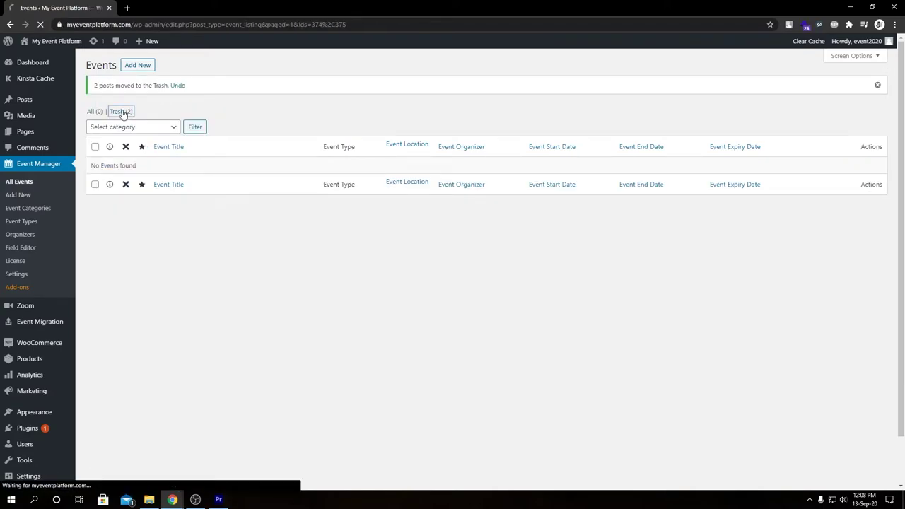
{"action": "left_click", "coordinate": [95, 120]}
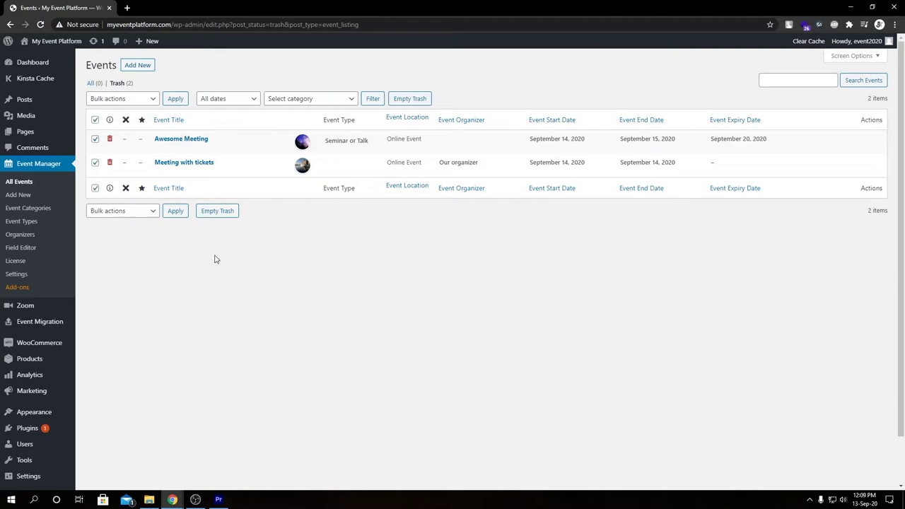
{"action": "left_click", "coordinate": [224, 215]}
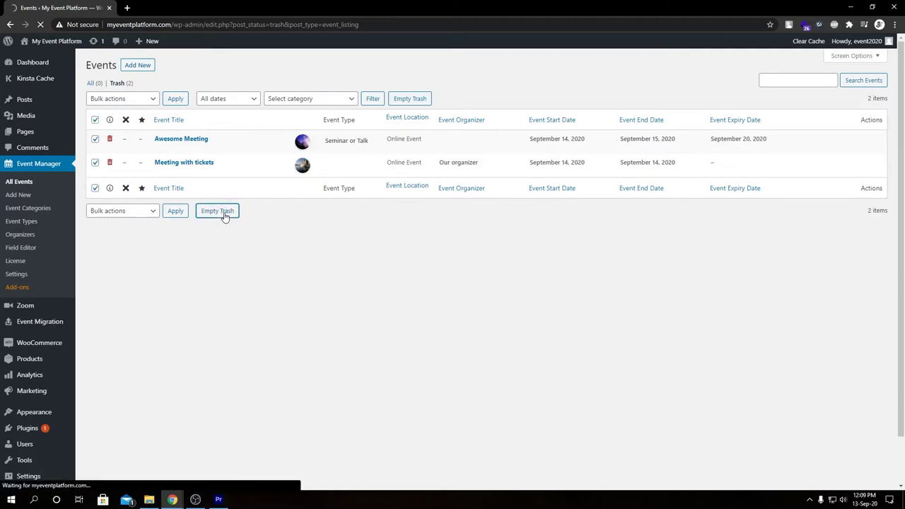
Move all Event Manager organizers to the Trash with a bulk action and empty the organizers Trash
{"action": "left_click", "coordinate": [30, 239]}
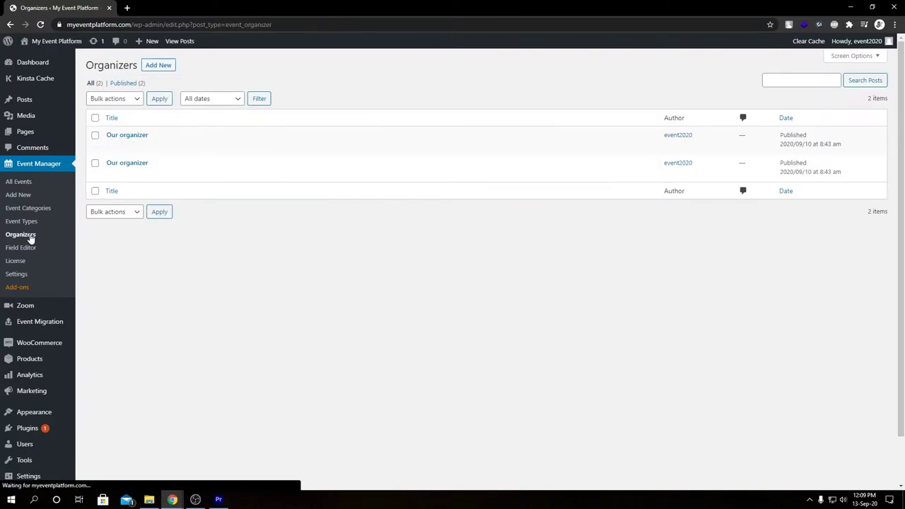
{"action": "left_click", "coordinate": [95, 118]}
{"action": "left_click", "coordinate": [109, 98]}
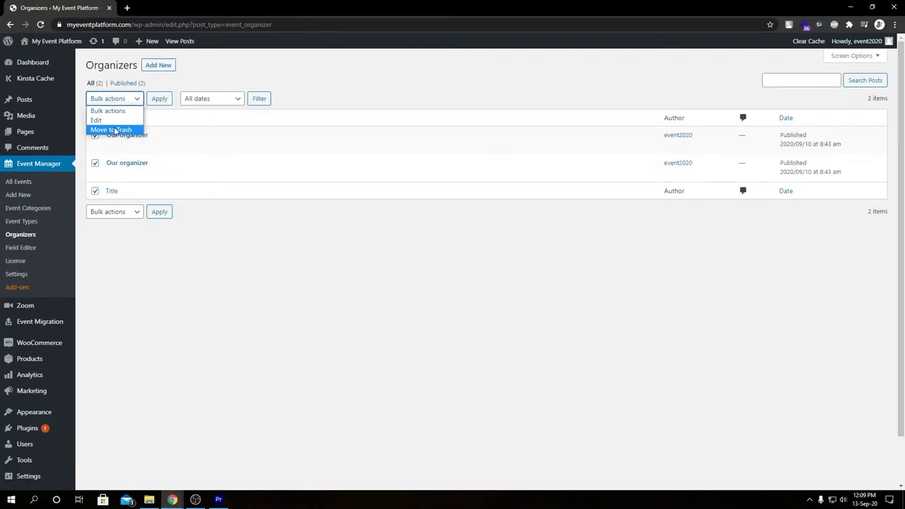
{"action": "left_click", "coordinate": [111, 130]}
{"action": "left_click", "coordinate": [151, 99]}
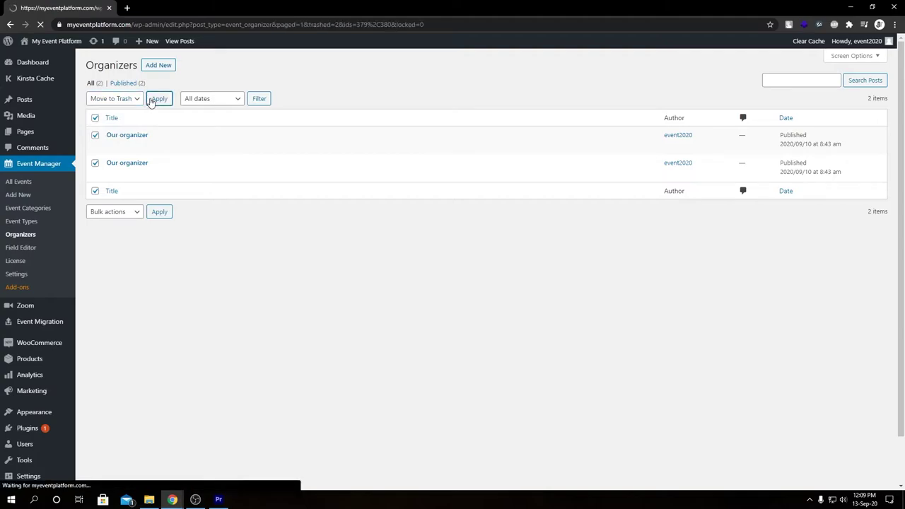
{"action": "left_click", "coordinate": [123, 114]}
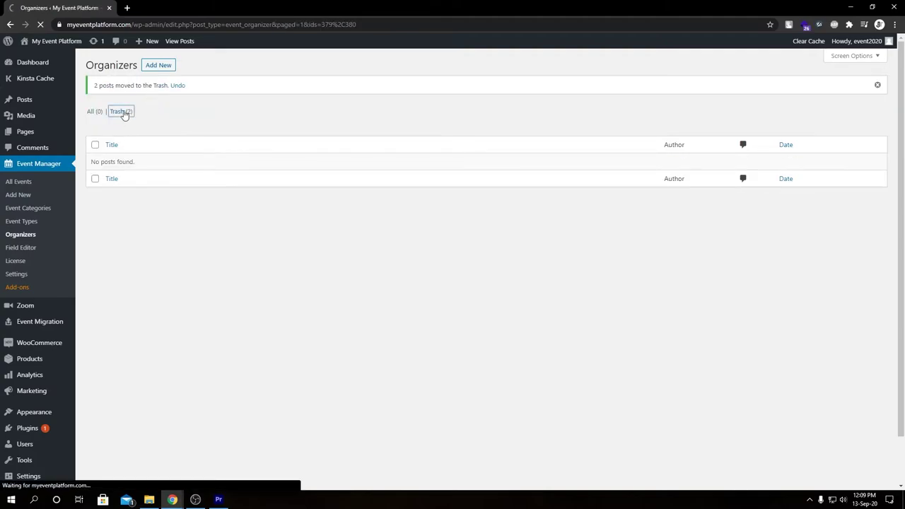
{"action": "left_click", "coordinate": [209, 212]}
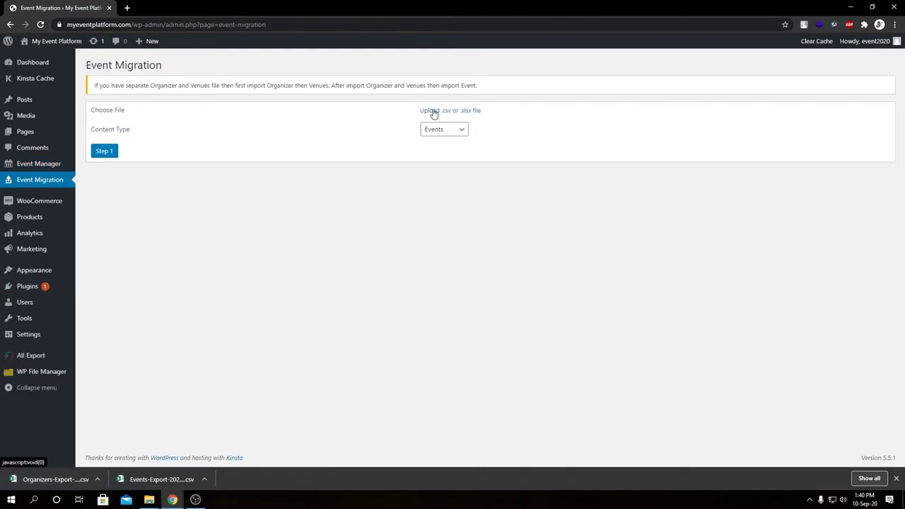
Upload the exported events CSV to Event Migration and choose it as the import file
{"action": "left_click", "coordinate": [434, 113]}
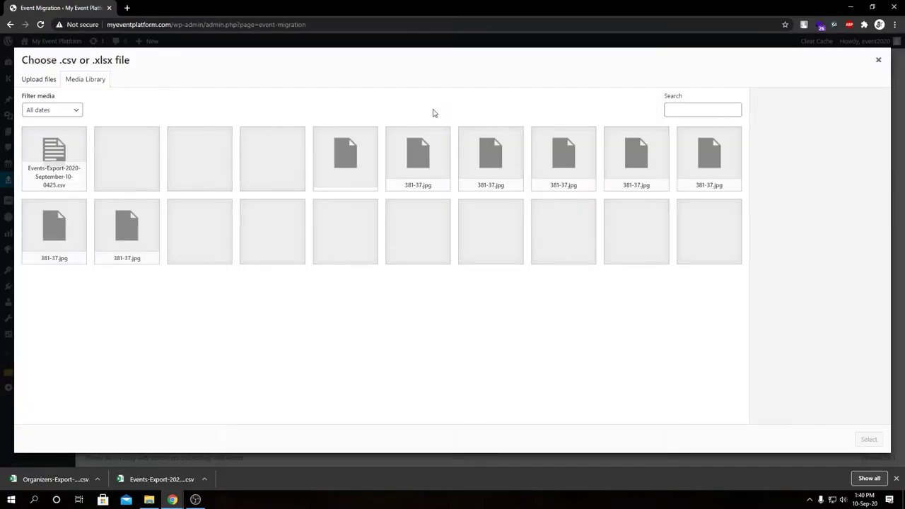
{"action": "left_click_drag", "start_coordinate": [145, 481], "coordinate": [175, 326]}
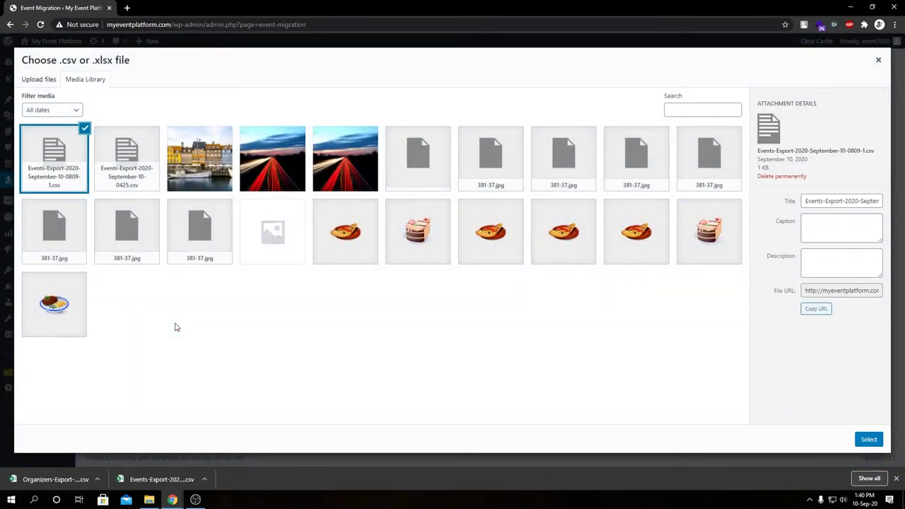
{"action": "left_click", "coordinate": [868, 439]}
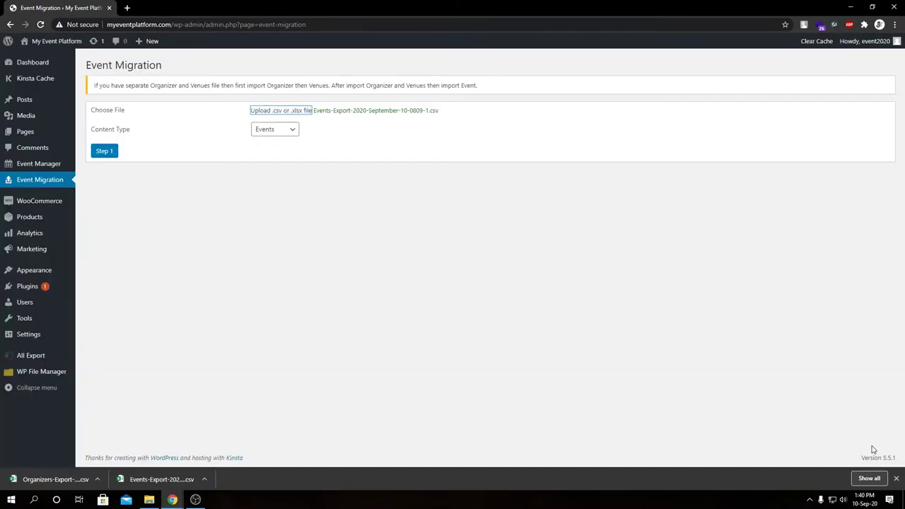
Set the migration content type to Events and continue to the mapping form
{"action": "left_click", "coordinate": [288, 132]}
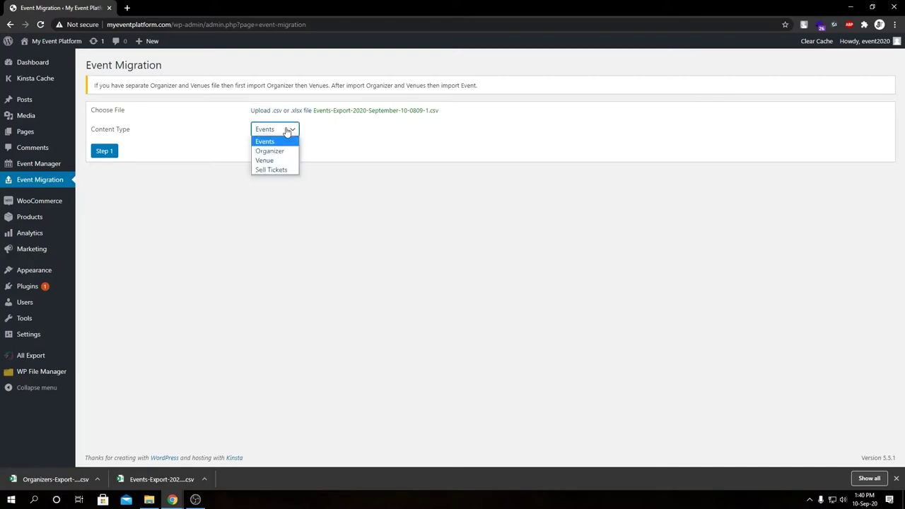
{"action": "left_click", "coordinate": [278, 142]}
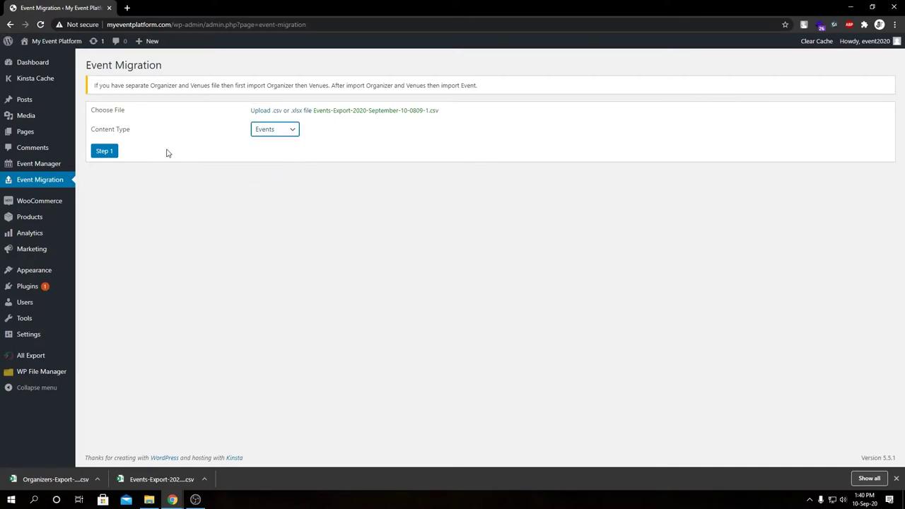
{"action": "left_click", "coordinate": [286, 133]}
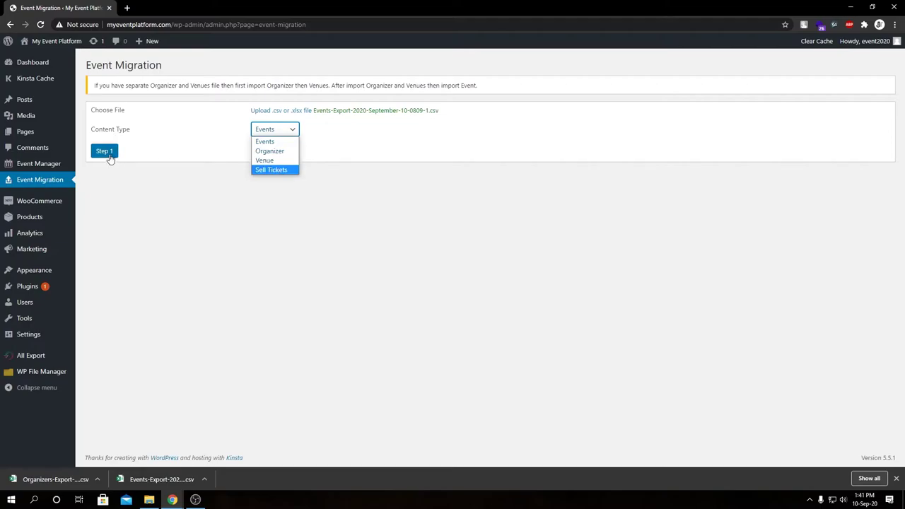
{"action": "left_click", "coordinate": [266, 142]}
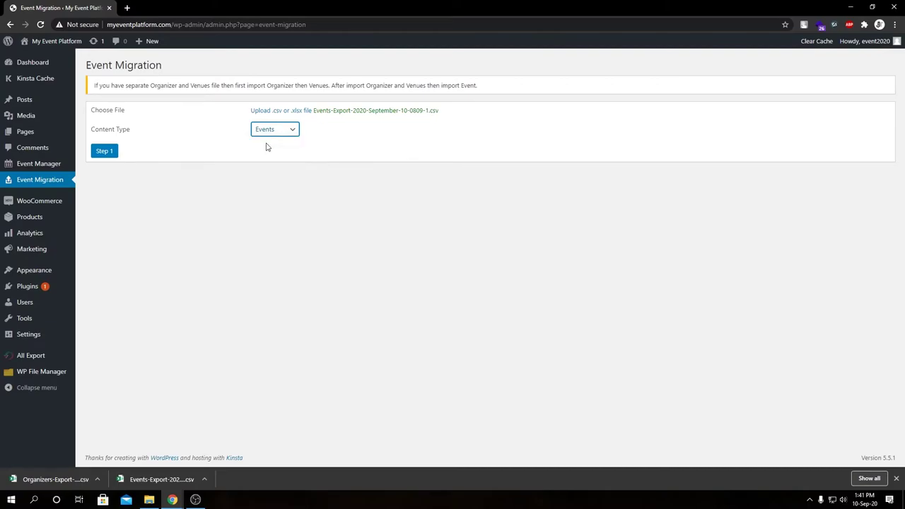
{"action": "left_click", "coordinate": [111, 152]}
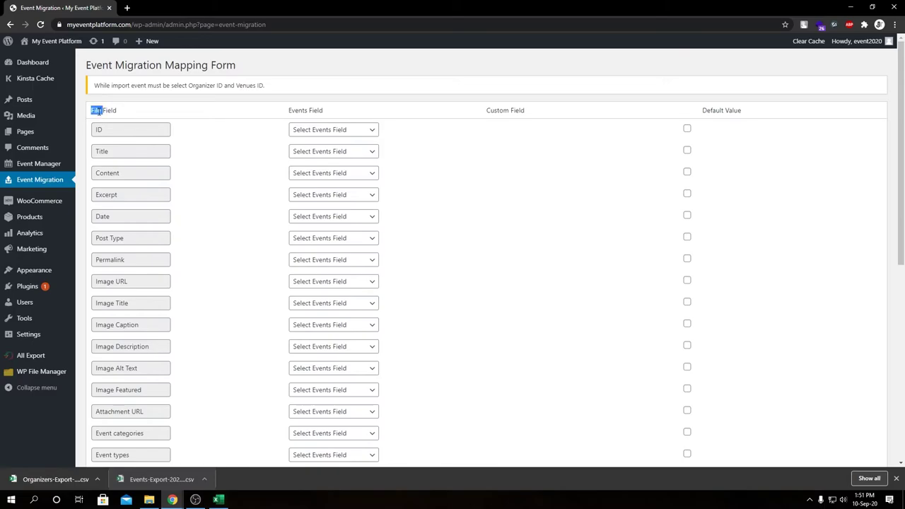
Compare the mapping form's file fields with the column headers of the exported events CSV in Excel, and return to the form
{"action": "left_click", "coordinate": [108, 130]}
{"action": "left_click_drag", "start_coordinate": [307, 112], "coordinate": [310, 114]}
{"action": "double_click", "coordinate": [705, 109]}
{"action": "double_click", "coordinate": [99, 131]}
{"action": "left_click", "coordinate": [194, 481]}
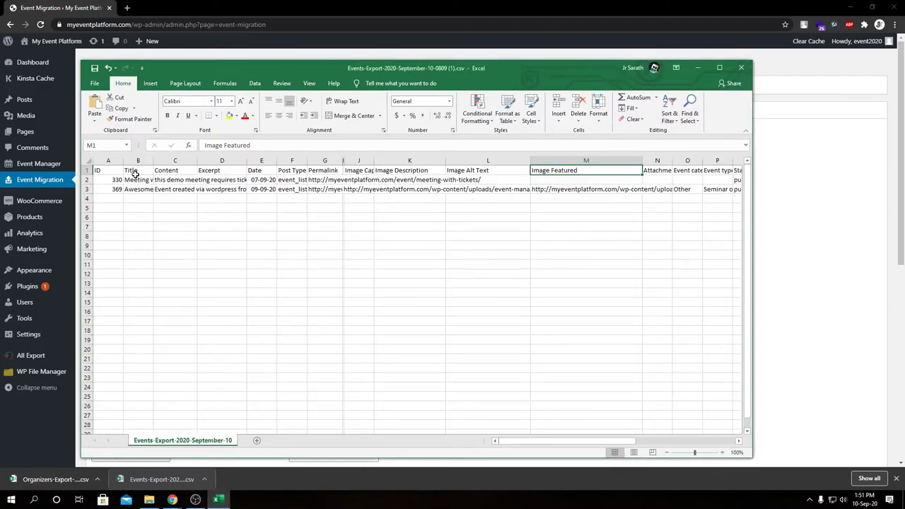
{"action": "left_click", "coordinate": [106, 171]}
{"action": "left_click", "coordinate": [134, 169]}
{"action": "left_click", "coordinate": [160, 171]}
{"action": "left_click", "coordinate": [278, 172]}
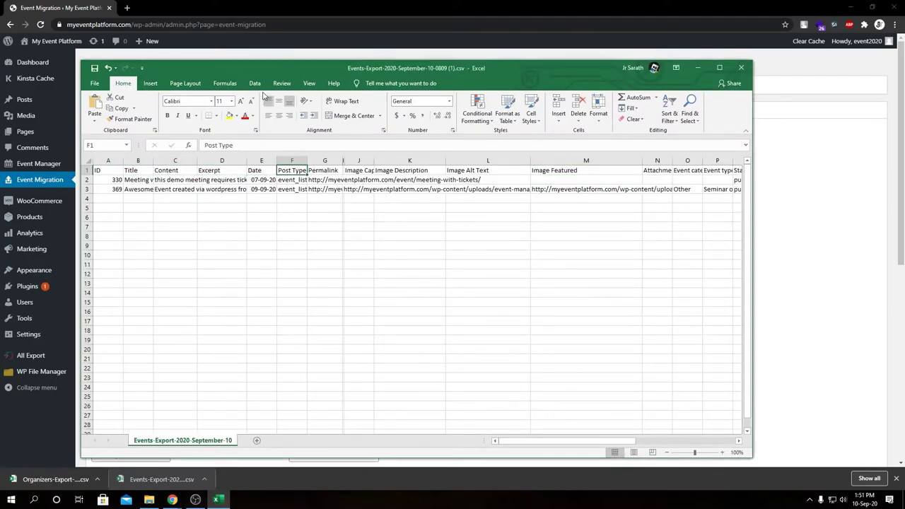
{"action": "left_click", "coordinate": [80, 6]}
{"action": "left_click", "coordinate": [128, 151]}
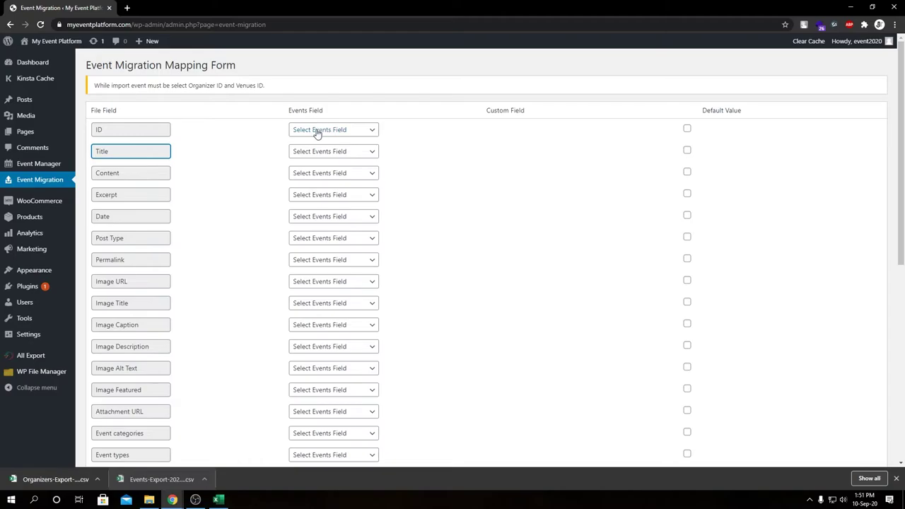
Review the Events Field choices for the ID row and try out its Default Value option
{"action": "left_click", "coordinate": [327, 131]}
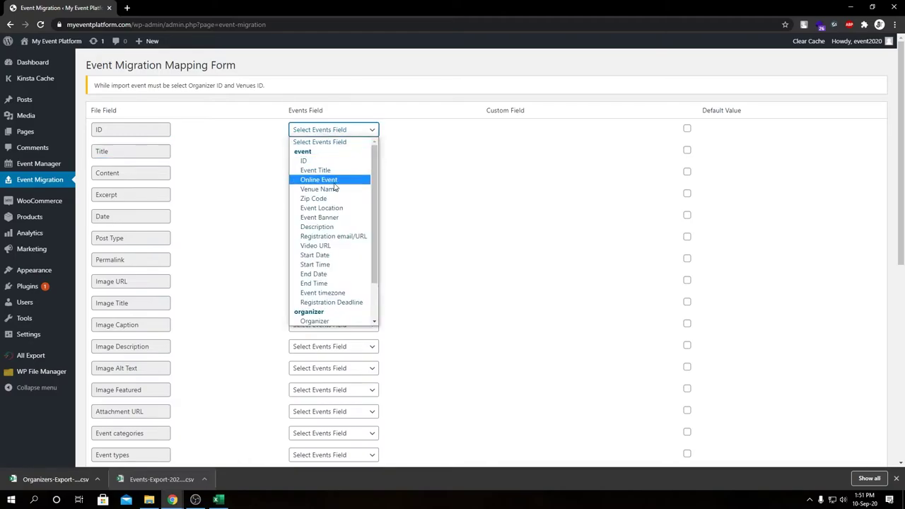
{"action": "left_click", "coordinate": [464, 187]}
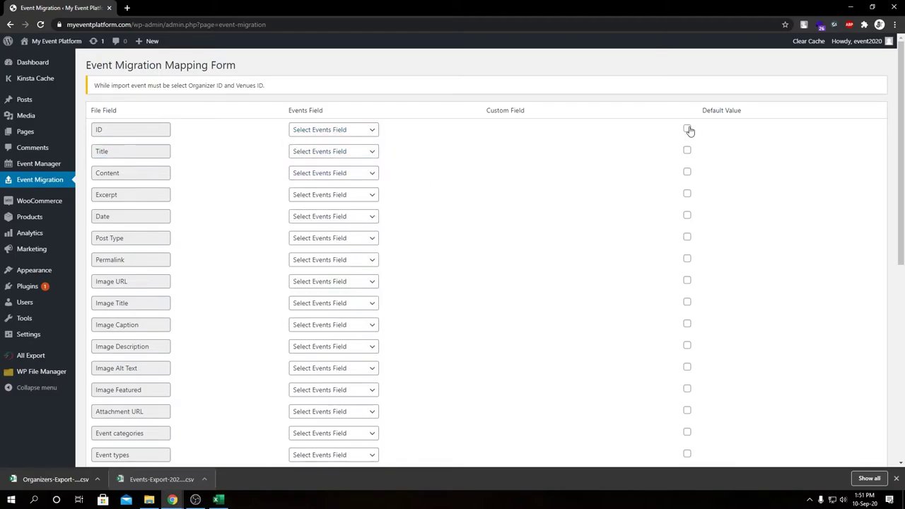
{"action": "left_click", "coordinate": [688, 129]}
{"action": "left_click", "coordinate": [723, 127]}
{"action": "left_click", "coordinate": [686, 130]}
{"action": "left_click", "coordinate": [687, 132]}
Map the ID file field to the ID events field and the Title file field to Event Title
{"action": "double_click", "coordinate": [99, 130]}
{"action": "left_click", "coordinate": [307, 131]}
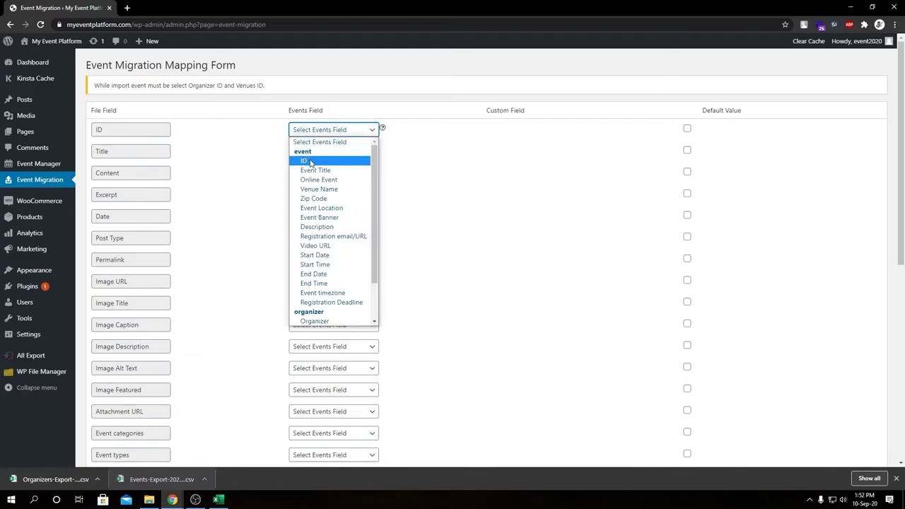
{"action": "left_click", "coordinate": [311, 161]}
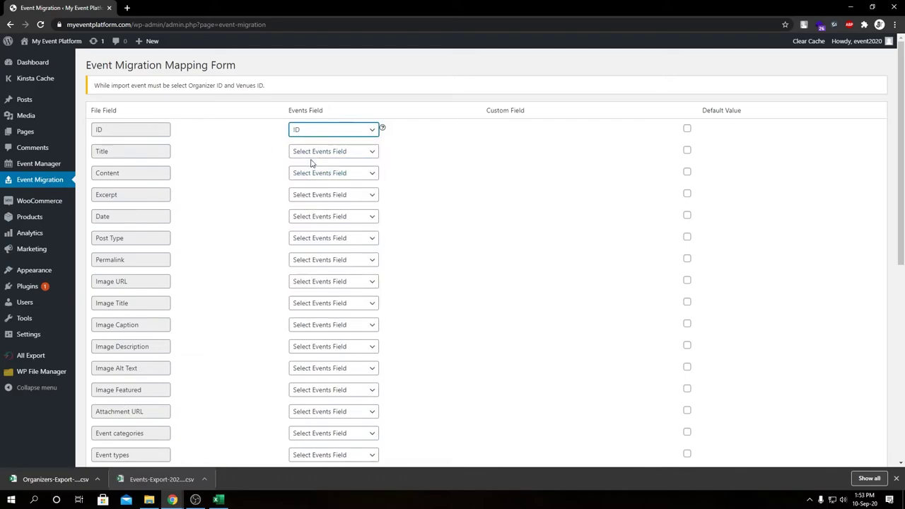
{"action": "mouse_move", "coordinate": [382, 129]}
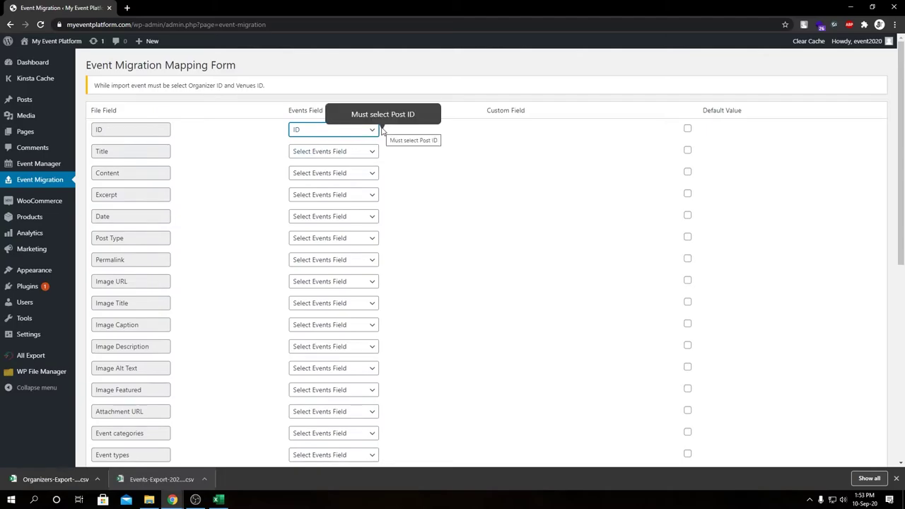
{"action": "left_click", "coordinate": [104, 152]}
{"action": "left_click", "coordinate": [304, 154]}
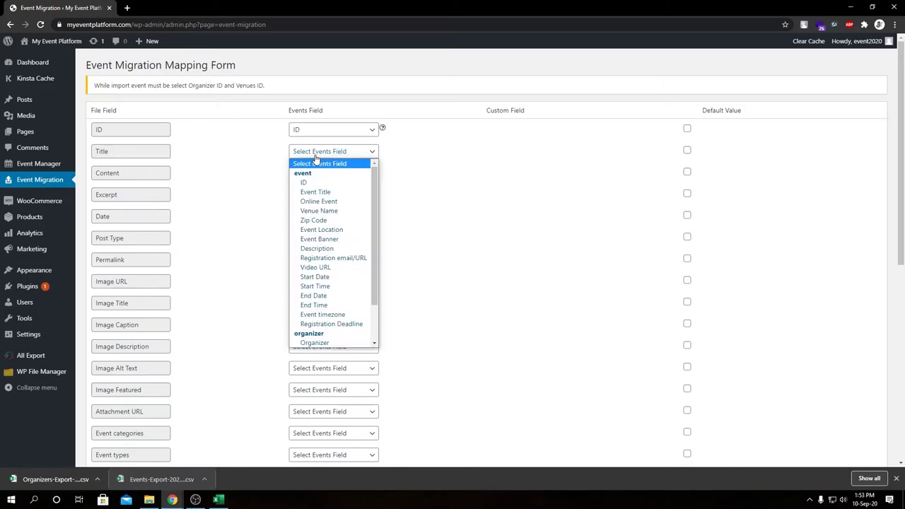
{"action": "left_click", "coordinate": [325, 194]}
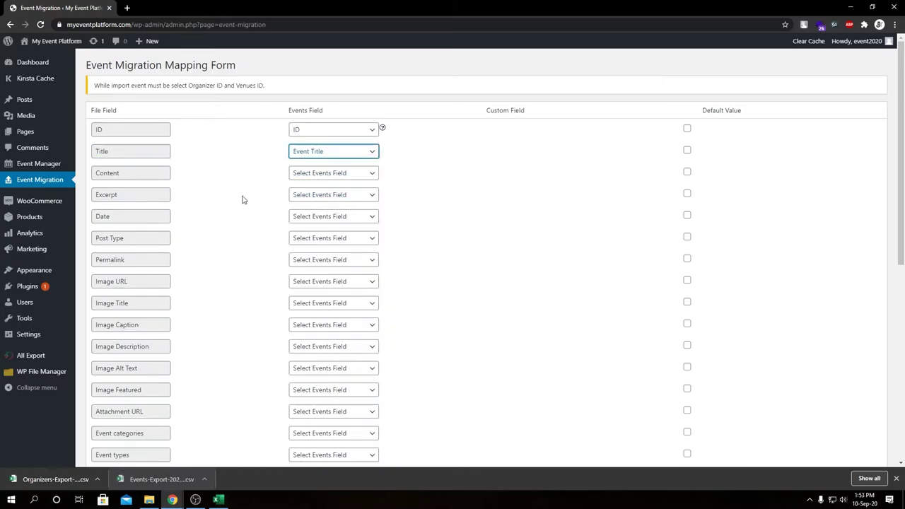
Map the Content file field to the Description events field
{"action": "double_click", "coordinate": [105, 174]}
{"action": "left_click", "coordinate": [205, 195]}
{"action": "left_click", "coordinate": [334, 174]}
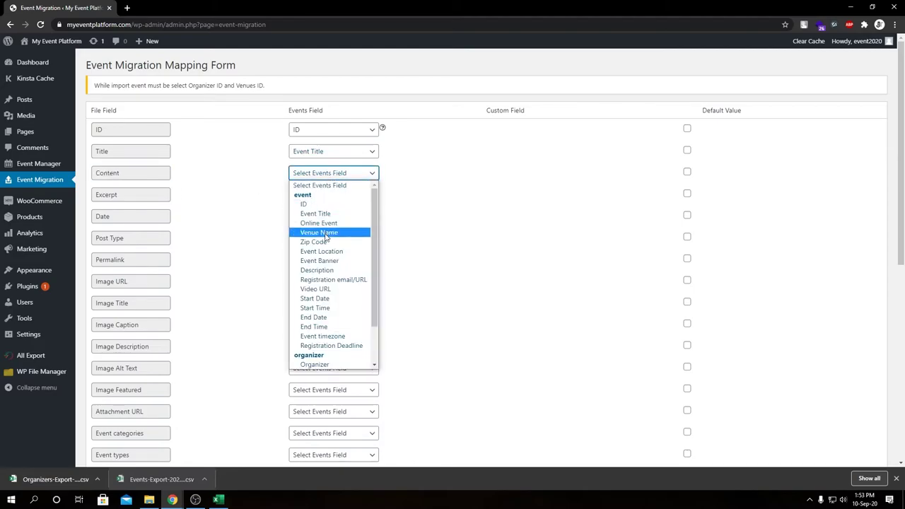
{"action": "left_click", "coordinate": [326, 271]}
{"action": "left_click", "coordinate": [231, 237]}
Leave the Excerpt file field unmapped and map the Date file field to Start Date
{"action": "double_click", "coordinate": [103, 196]}
{"action": "left_click", "coordinate": [232, 222]}
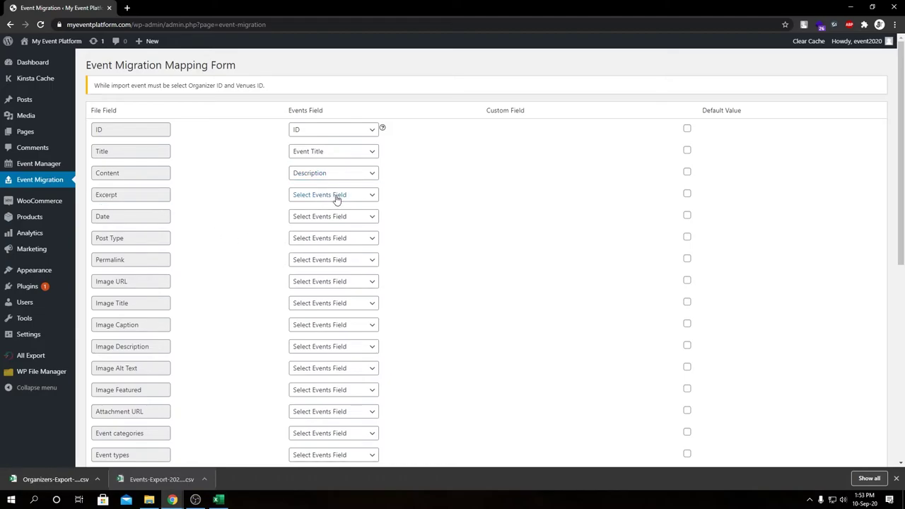
{"action": "double_click", "coordinate": [167, 220]}
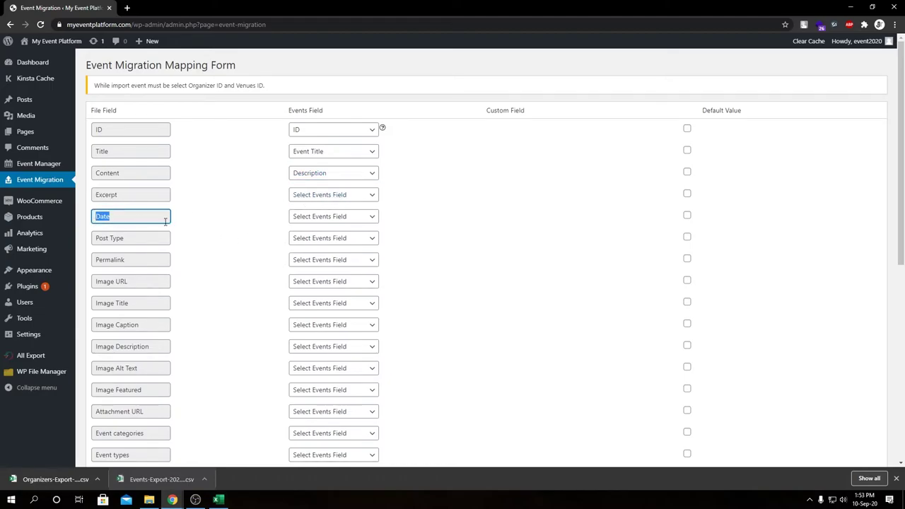
{"action": "left_click", "coordinate": [349, 219]}
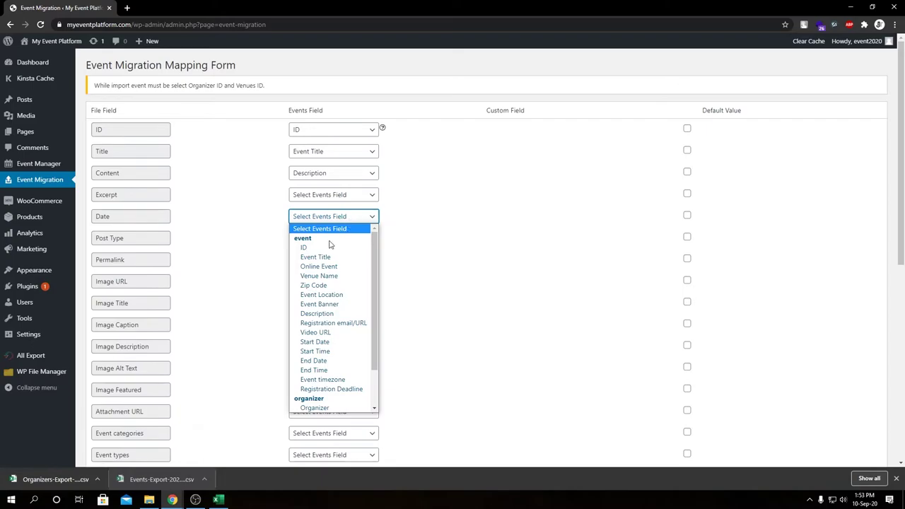
{"action": "left_click", "coordinate": [314, 341]}
Check the Events Field choices for the Post Type and Permalink file fields, and review the image fields and the rows below
{"action": "double_click", "coordinate": [116, 239]}
{"action": "left_click", "coordinate": [222, 259]}
{"action": "left_click", "coordinate": [345, 238]}
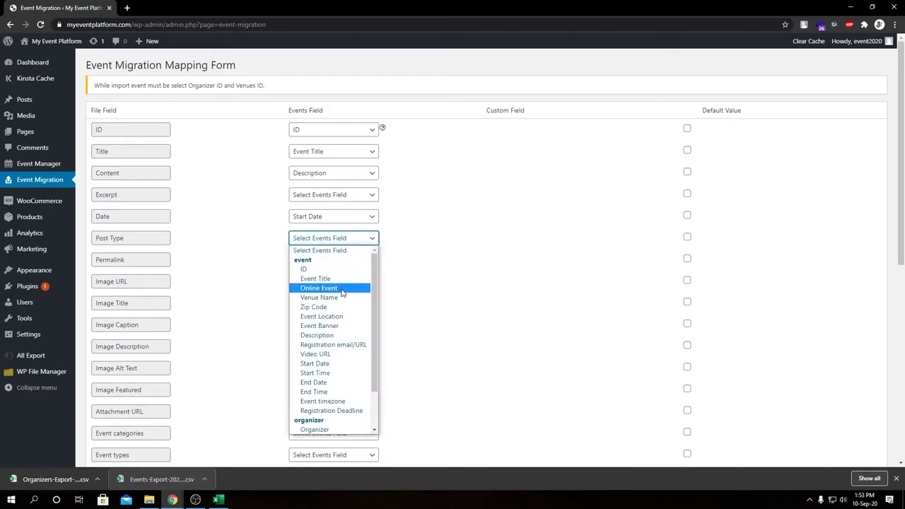
{"action": "scroll", "coordinate": [342, 293], "scroll_direction": "down", "scroll_amount": 2}
{"action": "left_click", "coordinate": [208, 274]}
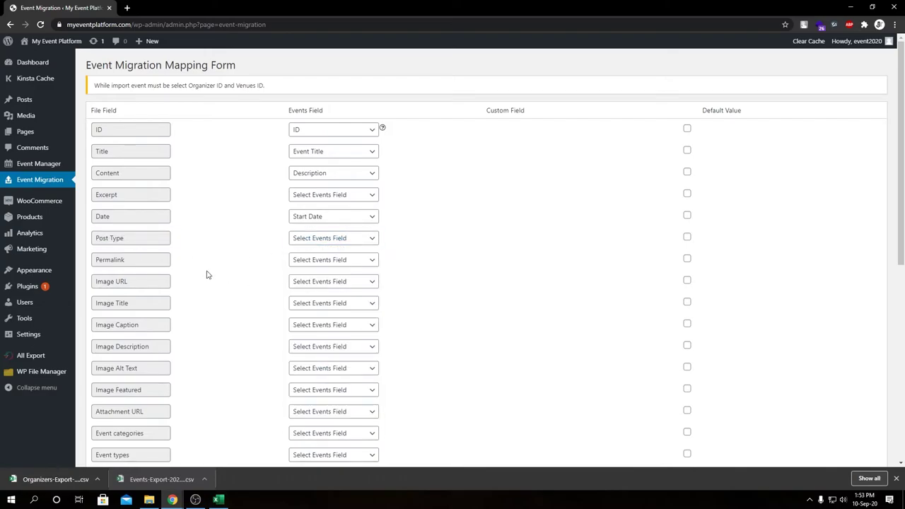
{"action": "double_click", "coordinate": [113, 260]}
{"action": "left_click", "coordinate": [244, 287]}
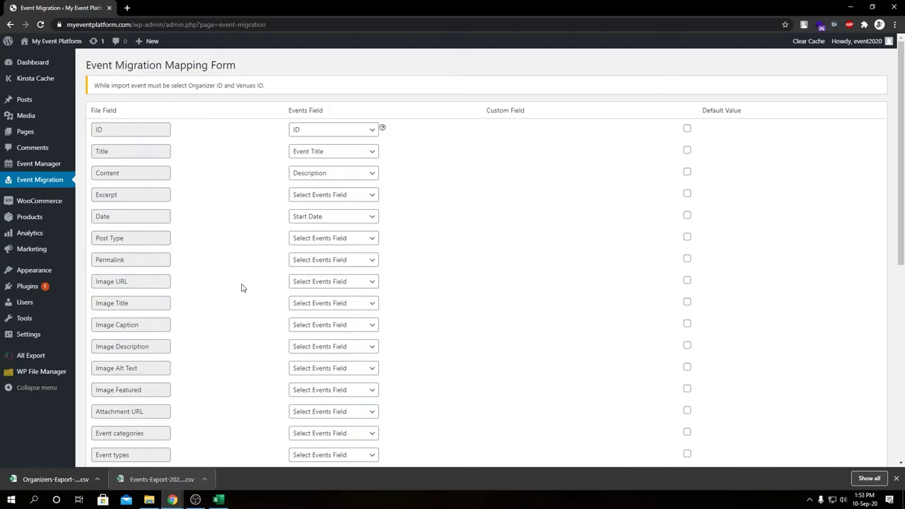
{"action": "left_click", "coordinate": [324, 261]}
{"action": "scroll", "coordinate": [327, 325], "scroll_direction": "down", "scroll_amount": 3}
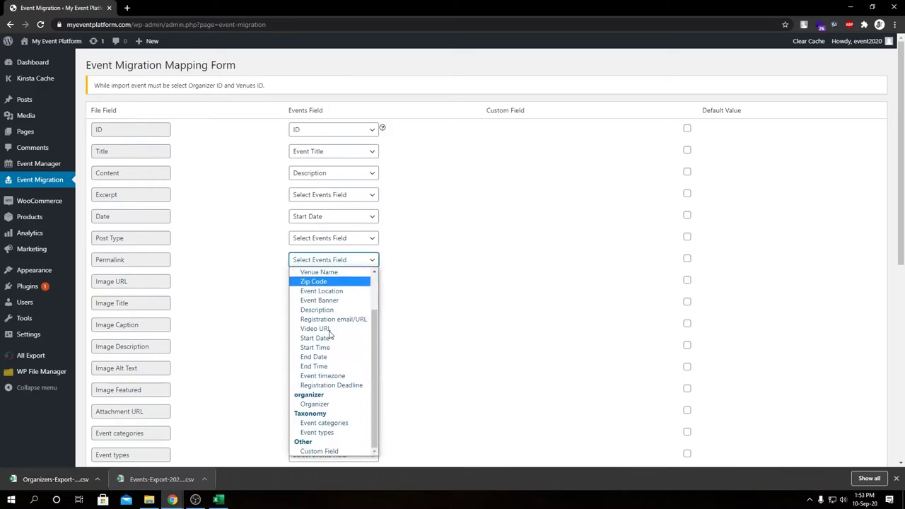
{"action": "left_click", "coordinate": [247, 324]}
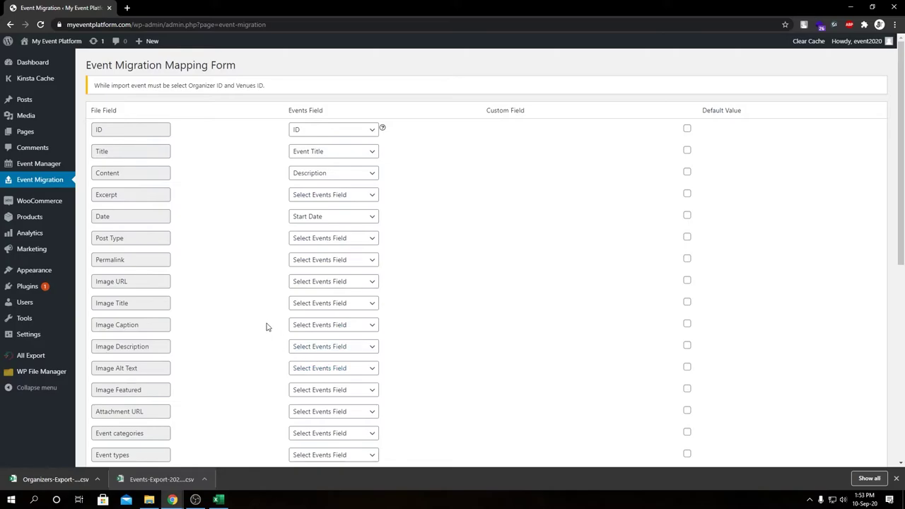
{"action": "left_click", "coordinate": [115, 282]}
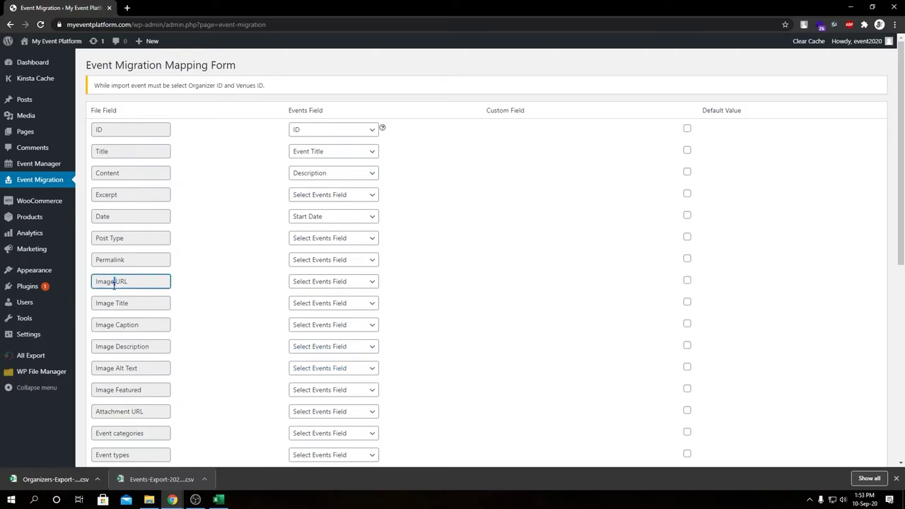
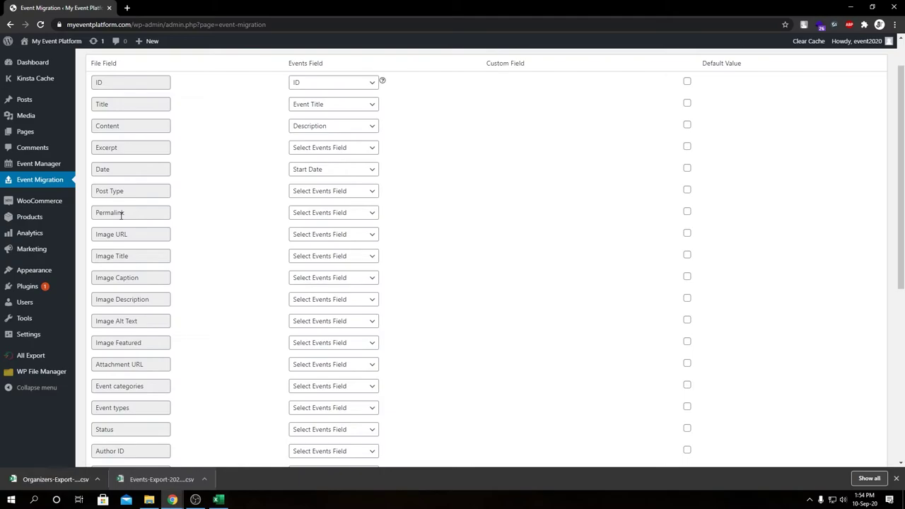
{"action": "scroll", "coordinate": [115, 286], "scroll_direction": "down", "scroll_amount": 1}
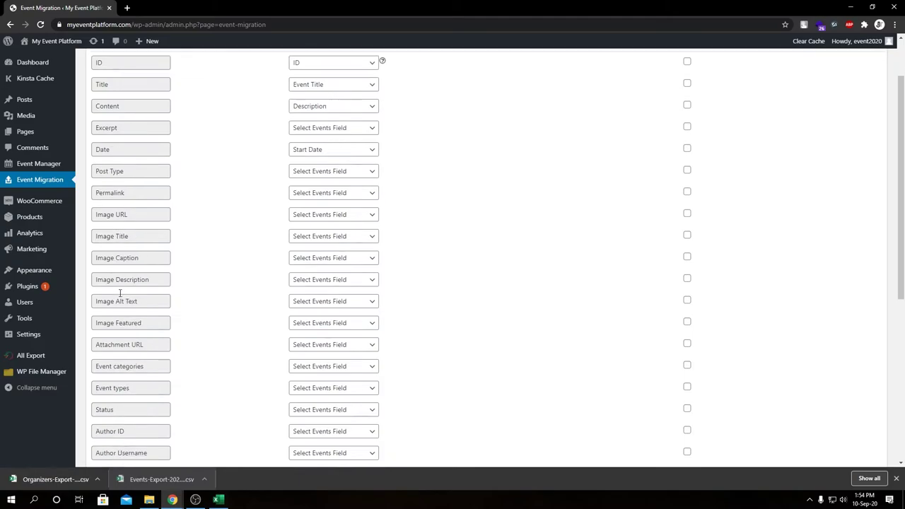
Review the image file fields and map the Attachment URL file field to Event Banner
{"action": "triple_click", "coordinate": [105, 187]}
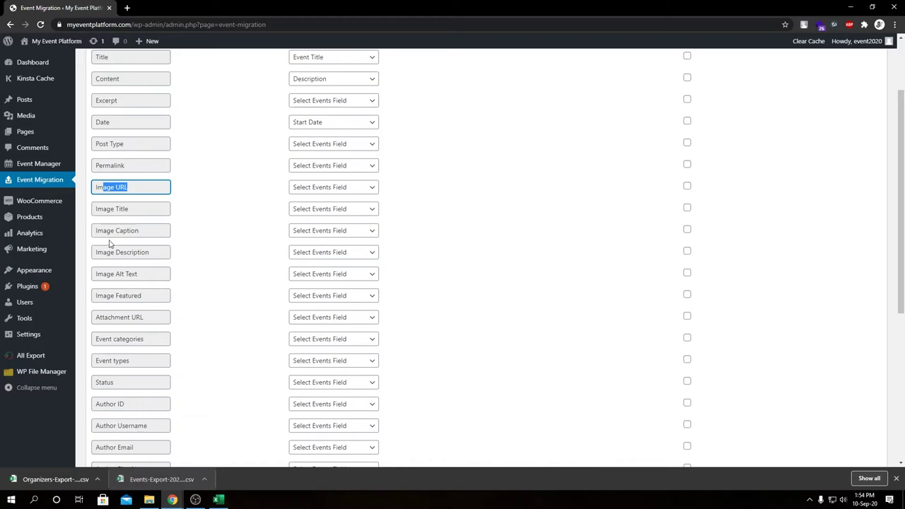
{"action": "left_click", "coordinate": [107, 296]}
{"action": "scroll", "coordinate": [108, 296], "scroll_direction": "down", "scroll_amount": 1}
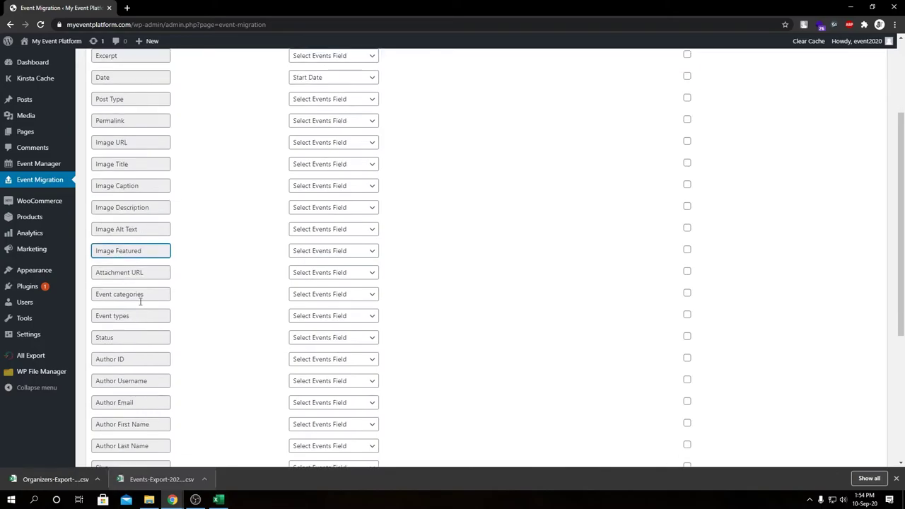
{"action": "double_click", "coordinate": [116, 270]}
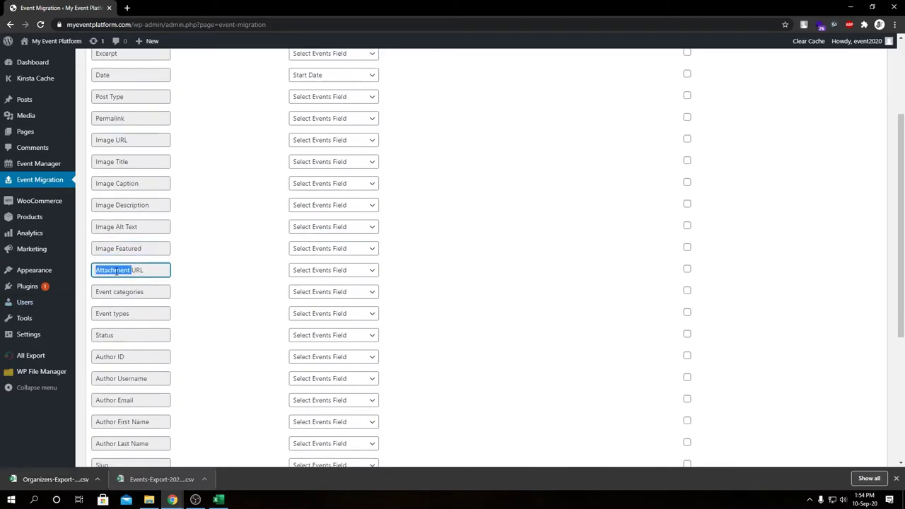
{"action": "left_click", "coordinate": [354, 273]}
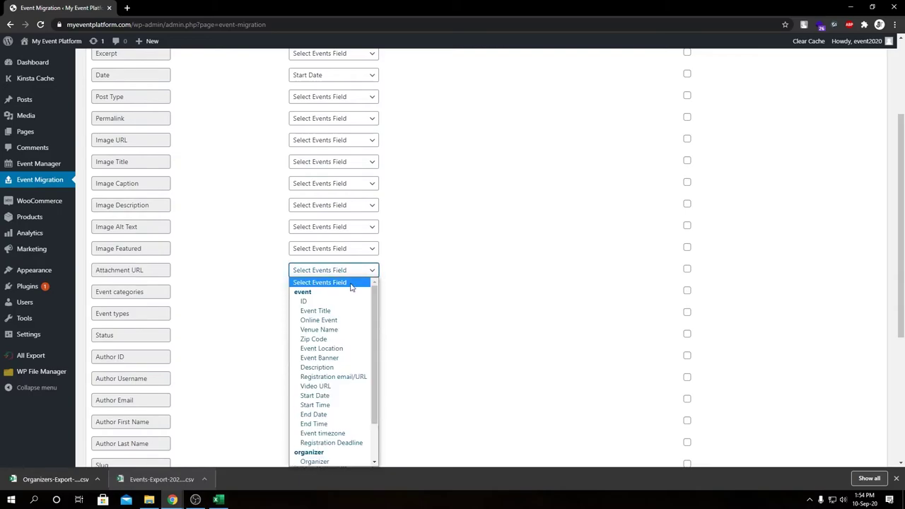
{"action": "left_click", "coordinate": [345, 360]}
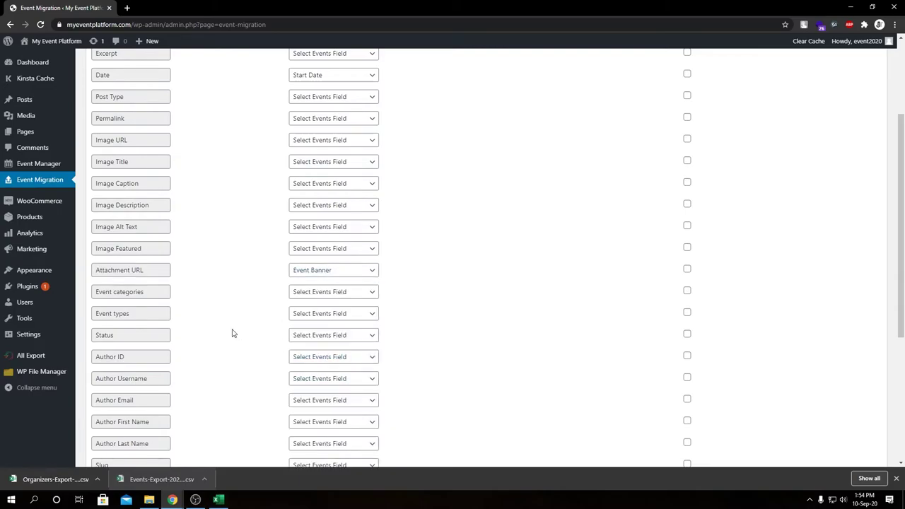
Map the Event categories file field to the Event categories taxonomy and the Event types file field to Event types
{"action": "double_click", "coordinate": [124, 293]}
{"action": "left_click", "coordinate": [326, 295]}
{"action": "scroll", "coordinate": [329, 403], "scroll_direction": "down", "scroll_amount": 3}
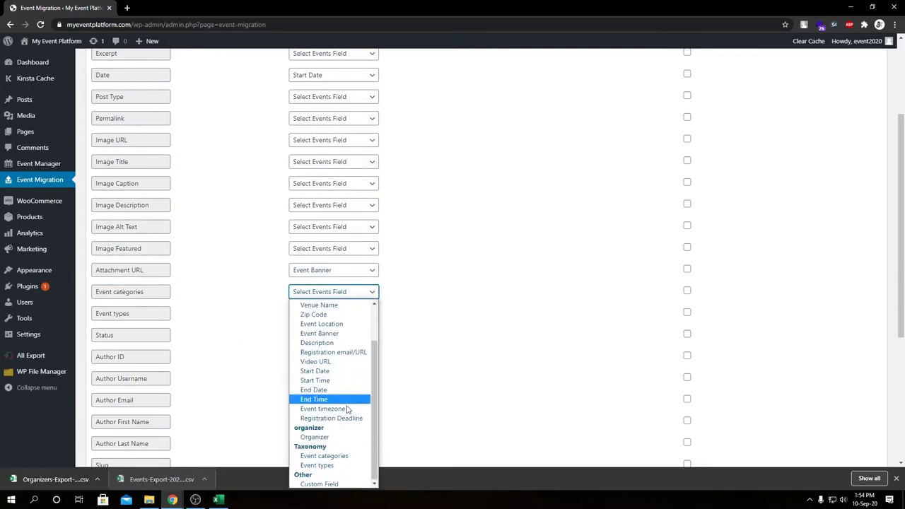
{"action": "left_click", "coordinate": [325, 455]}
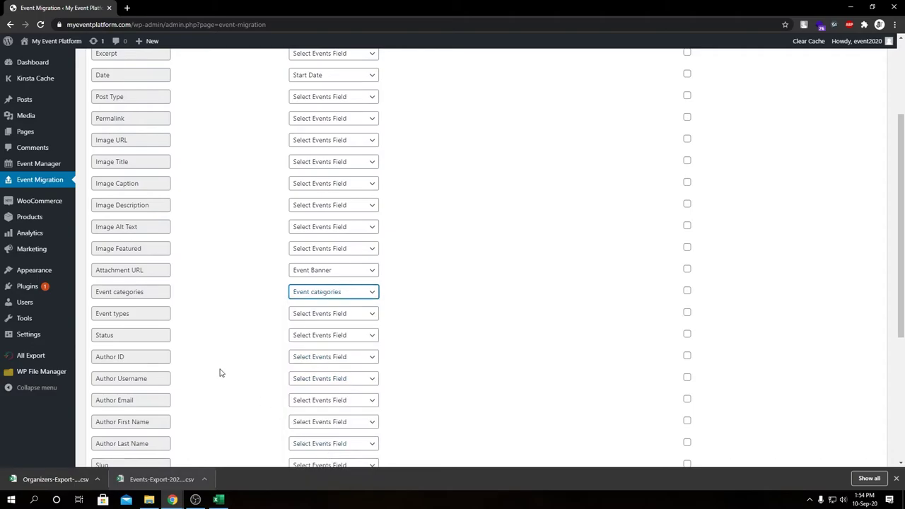
{"action": "double_click", "coordinate": [126, 314]}
{"action": "left_click", "coordinate": [325, 316]}
{"action": "scroll", "coordinate": [329, 293], "scroll_direction": "down", "scroll_amount": 2}
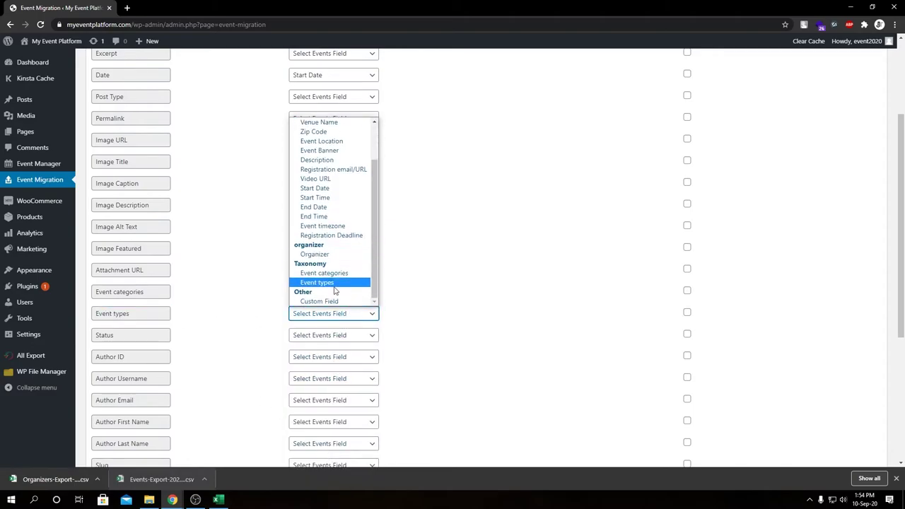
{"action": "left_click", "coordinate": [325, 283]}
{"action": "left_click", "coordinate": [324, 283]}
Check the Events Field choices for the Status and Author ID file fields, and review the remaining rows through Post Modified Date
{"action": "double_click", "coordinate": [104, 335]}
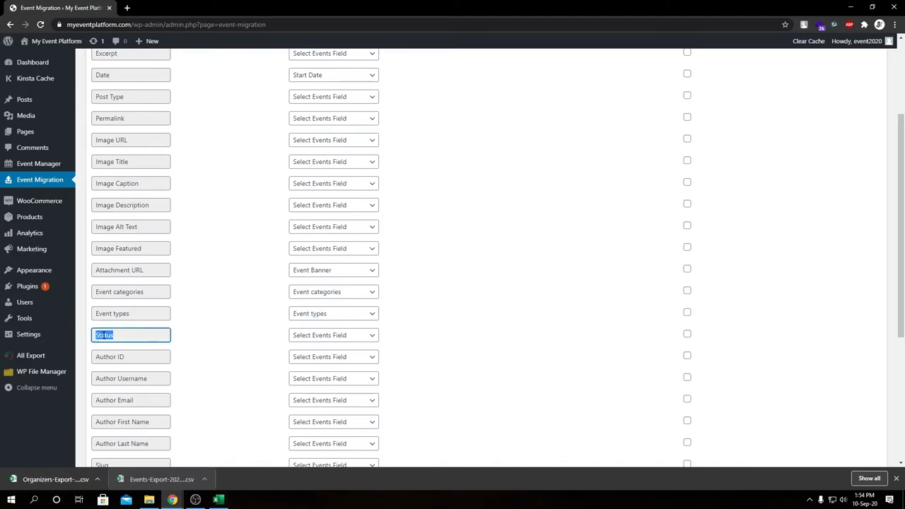
{"action": "left_click", "coordinate": [332, 337]}
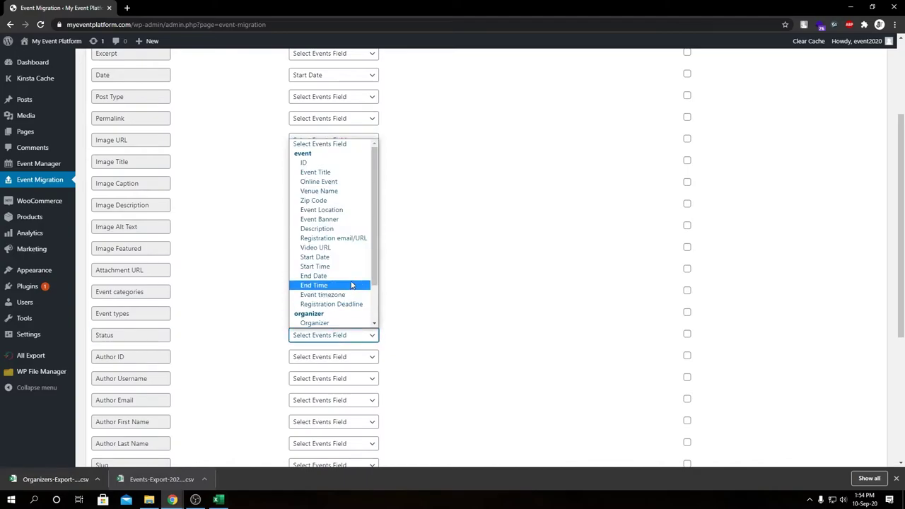
{"action": "scroll", "coordinate": [322, 297], "scroll_direction": "down", "scroll_amount": 2}
{"action": "left_click", "coordinate": [204, 331]}
{"action": "double_click", "coordinate": [106, 356]}
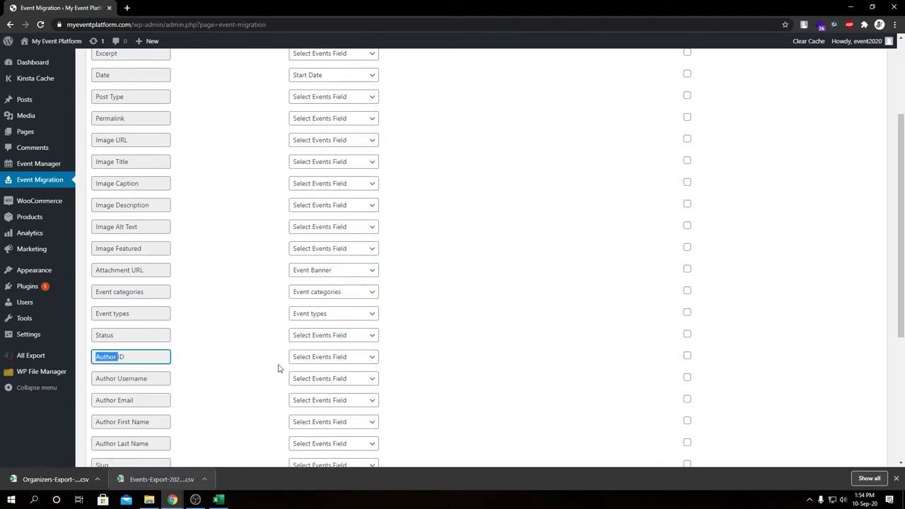
{"action": "left_click", "coordinate": [328, 360]}
{"action": "scroll", "coordinate": [336, 311], "scroll_direction": "down", "scroll_amount": 3}
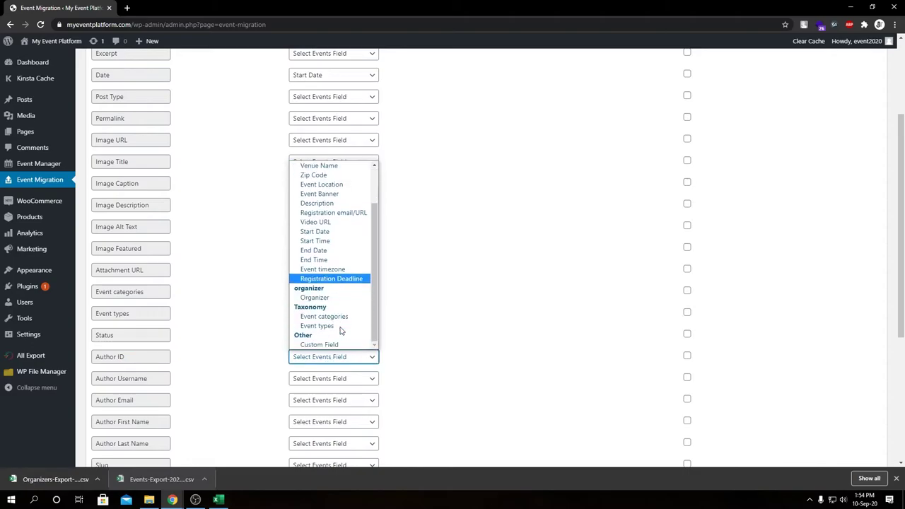
{"action": "scroll", "coordinate": [339, 322], "scroll_direction": "up", "scroll_amount": 3}
{"action": "left_click", "coordinate": [221, 335]}
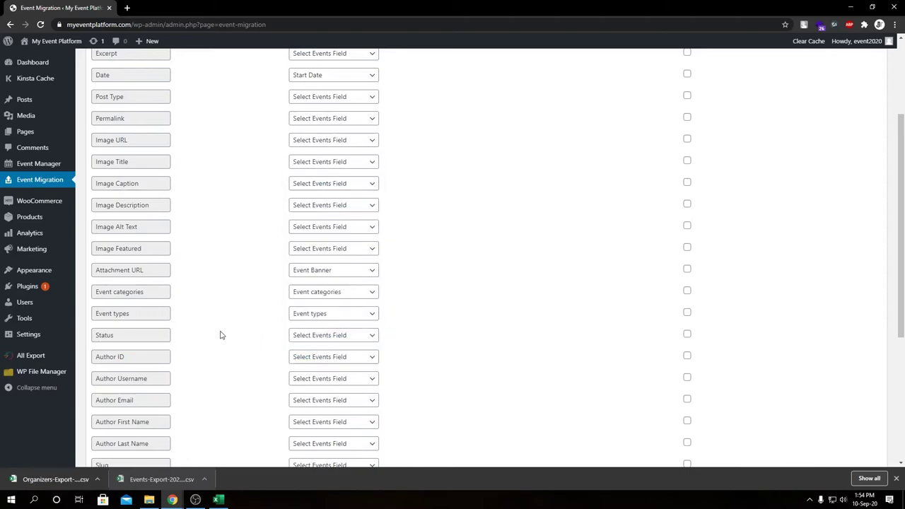
{"action": "scroll", "coordinate": [220, 336], "scroll_direction": "down", "scroll_amount": 1}
{"action": "scroll", "coordinate": [121, 333], "scroll_direction": "down", "scroll_amount": 2}
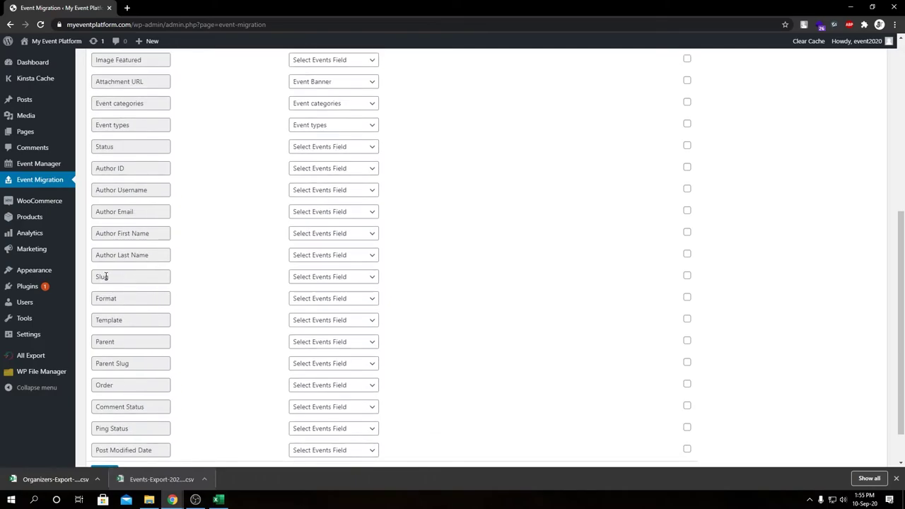
{"action": "scroll", "coordinate": [104, 277], "scroll_direction": "down", "scroll_amount": 1}
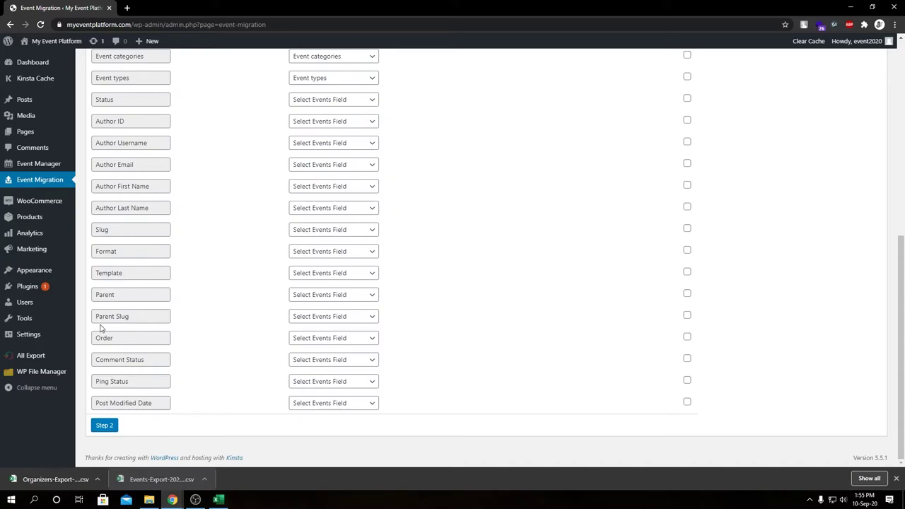
{"action": "scroll", "coordinate": [454, 313], "scroll_direction": "up", "scroll_amount": 1}
{"action": "scroll", "coordinate": [455, 313], "scroll_direction": "down", "scroll_amount": 1}
Import the events with the mapped fields and no default values, and open the list of all events
{"action": "left_click", "coordinate": [687, 403]}
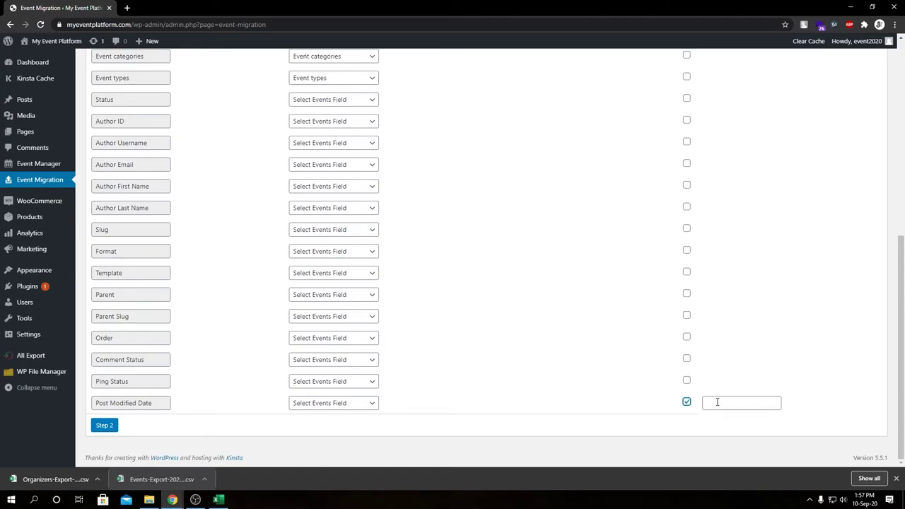
{"action": "left_click", "coordinate": [687, 403]}
{"action": "left_click", "coordinate": [103, 426]}
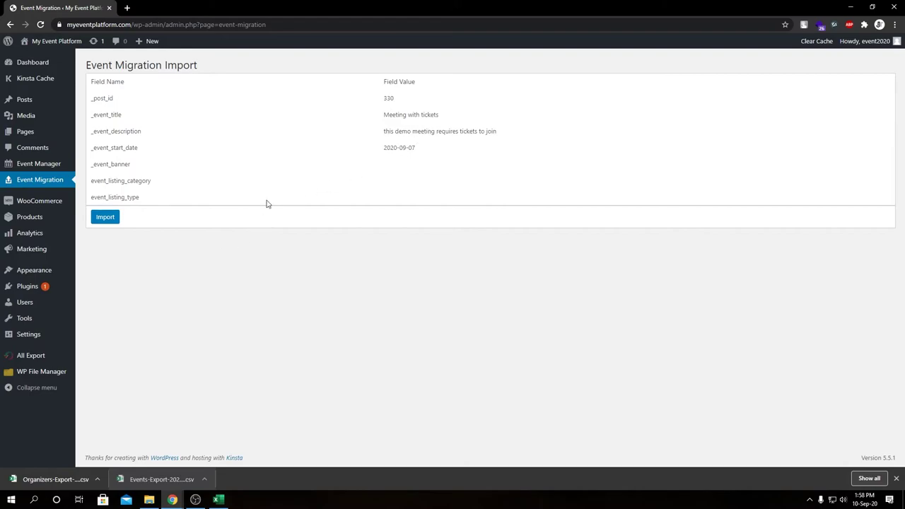
{"action": "left_click", "coordinate": [118, 217]}
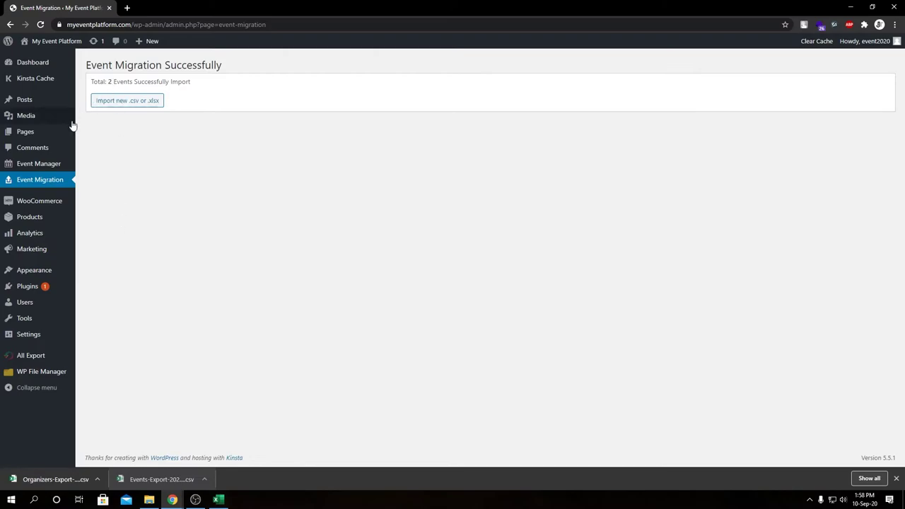
{"action": "mouse_move", "coordinate": [48, 168]}
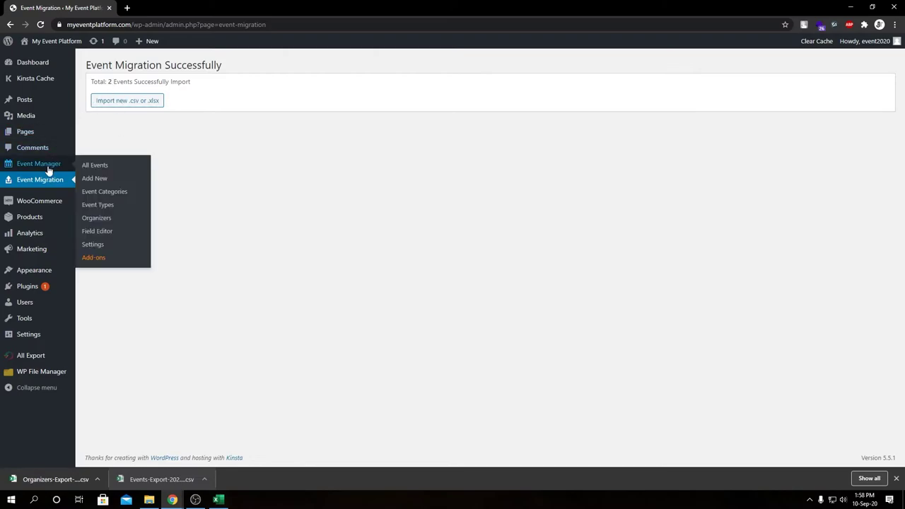
{"action": "left_click", "coordinate": [94, 167]}
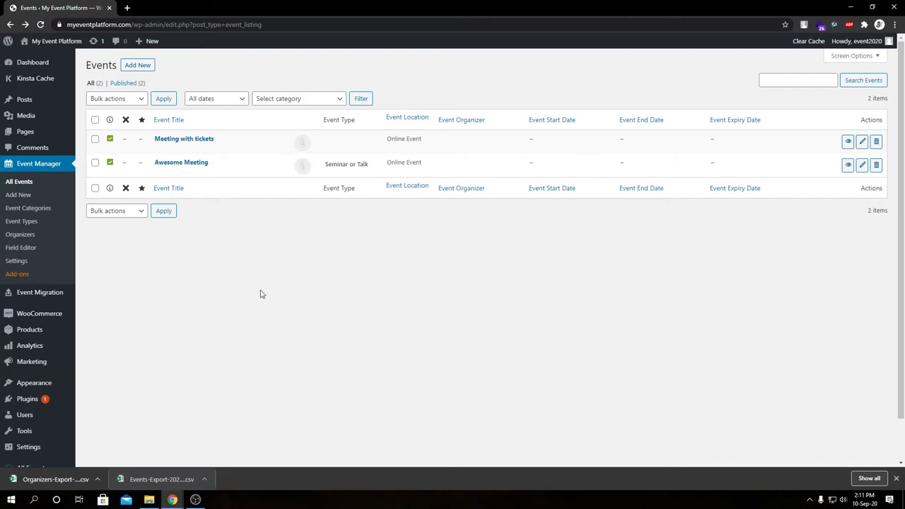
Start a new event migration with Organizers-Export-2020-September-10-0810.csv from the media library, using the Organizer content type, and proceed to its mapping form
{"action": "left_click", "coordinate": [41, 294]}
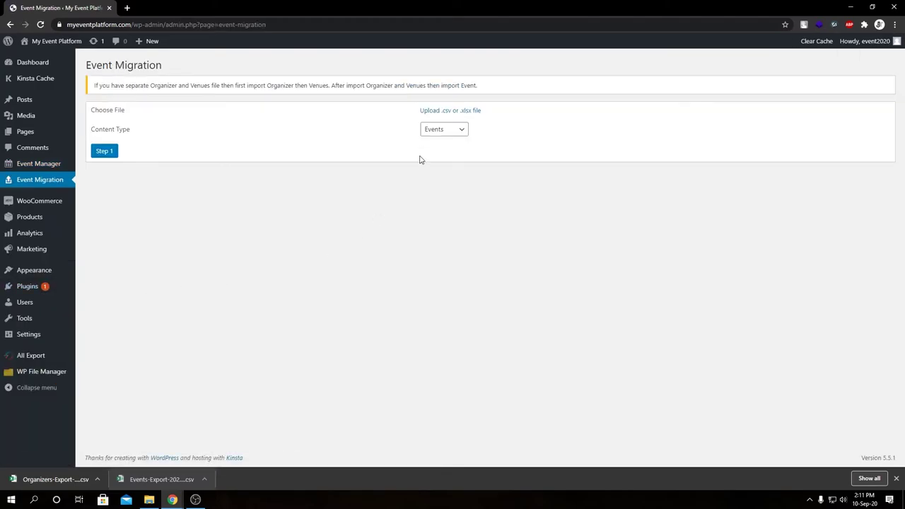
{"action": "left_click", "coordinate": [441, 113]}
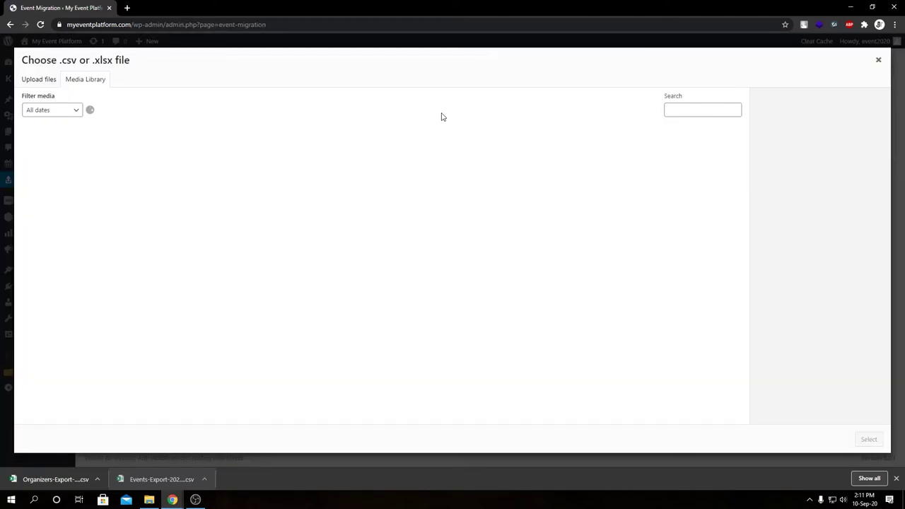
{"action": "left_click", "coordinate": [34, 161]}
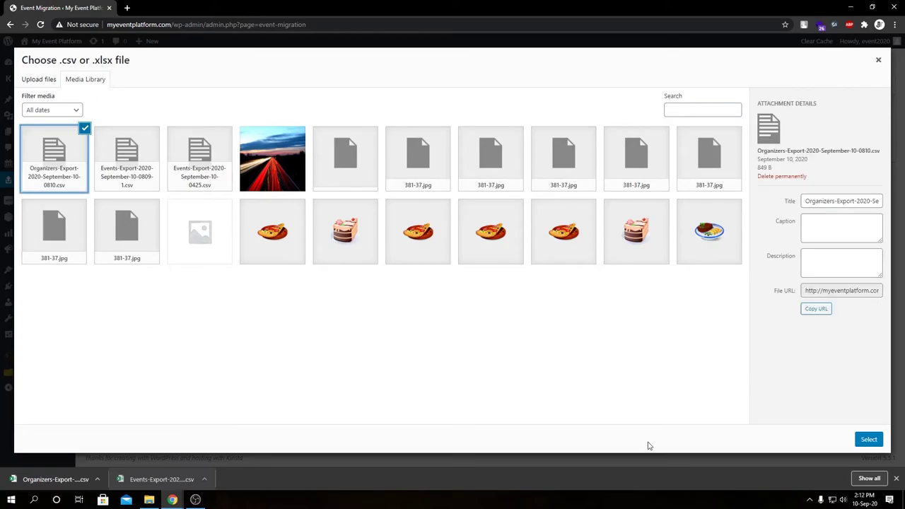
{"action": "left_click", "coordinate": [868, 440]}
{"action": "left_click", "coordinate": [276, 131]}
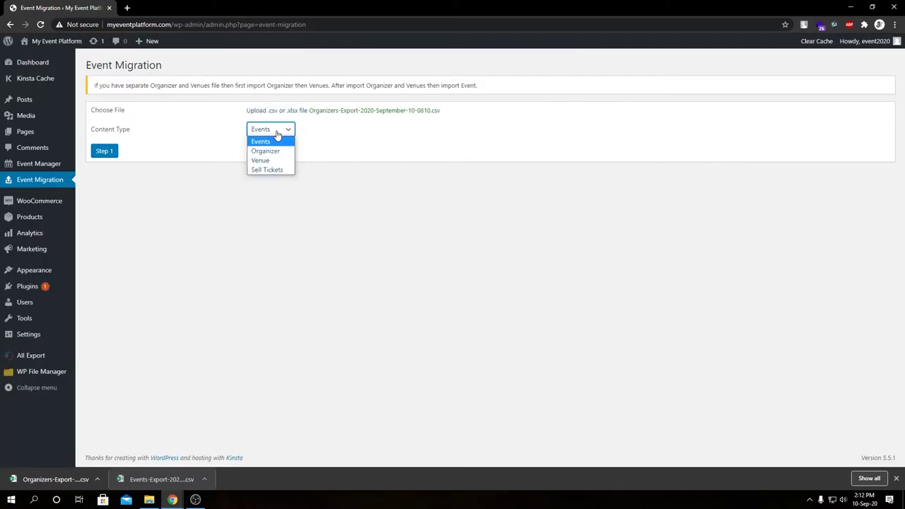
{"action": "left_click", "coordinate": [275, 151]}
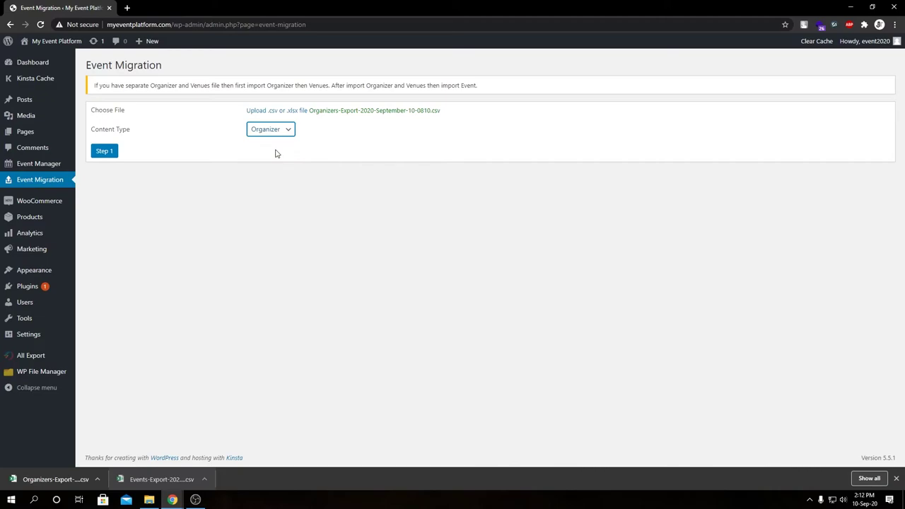
{"action": "left_click", "coordinate": [113, 152]}
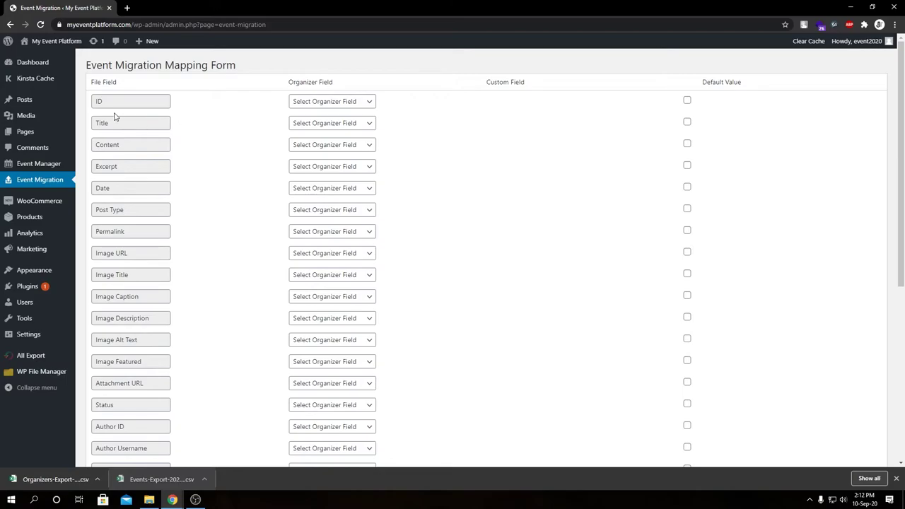
Review the File Field and Organizer Field columns and the available organizer fields for the ID file field
{"action": "double_click", "coordinate": [110, 82]}
{"action": "left_click", "coordinate": [109, 82]}
{"action": "triple_click", "coordinate": [330, 82]}
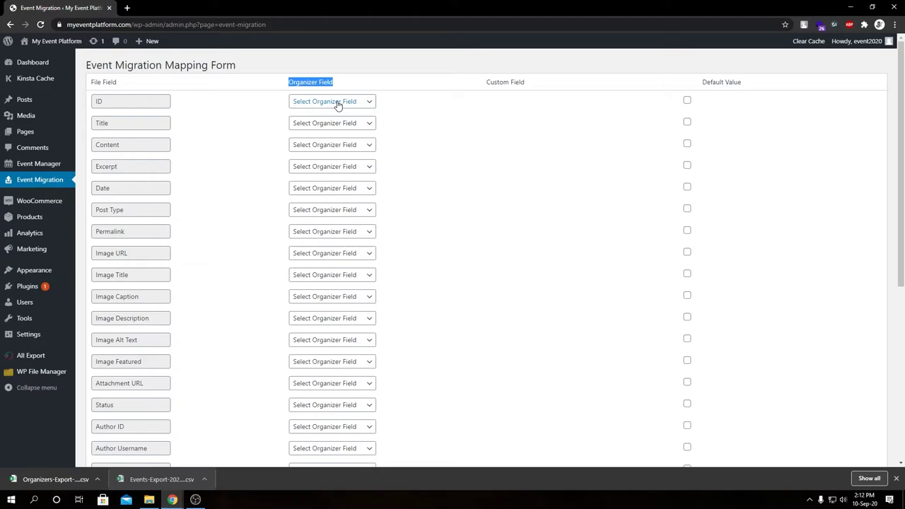
{"action": "left_click", "coordinate": [337, 102]}
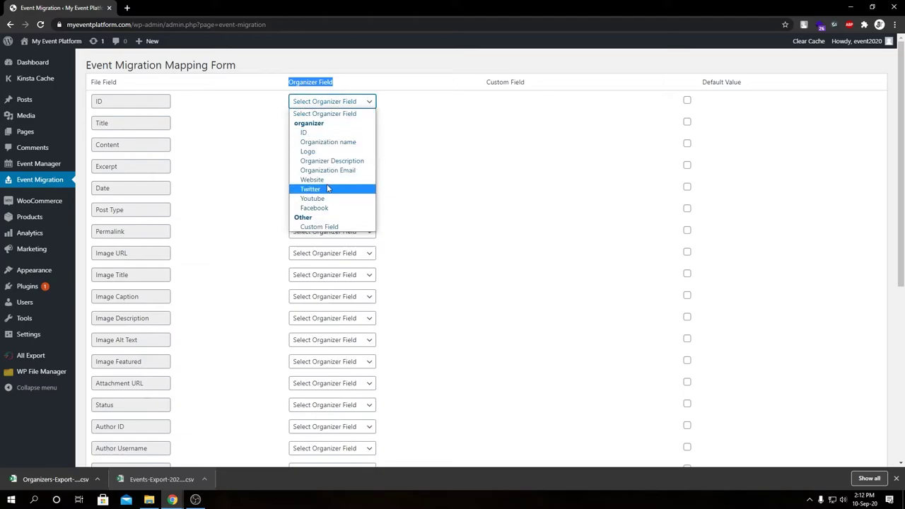
{"action": "left_click", "coordinate": [657, 125]}
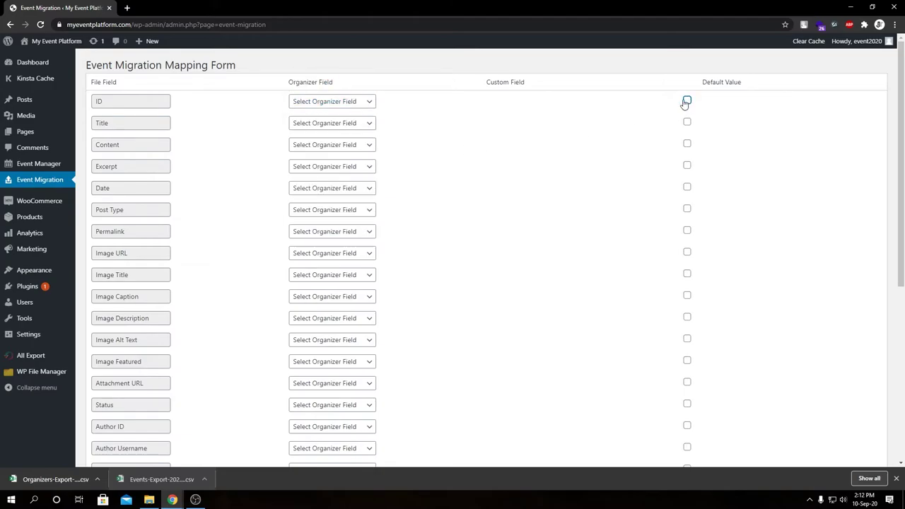
Try mapping the ID file field to Custom Field and check its empty custom field entry
{"action": "left_click", "coordinate": [366, 103]}
{"action": "left_click", "coordinate": [320, 228]}
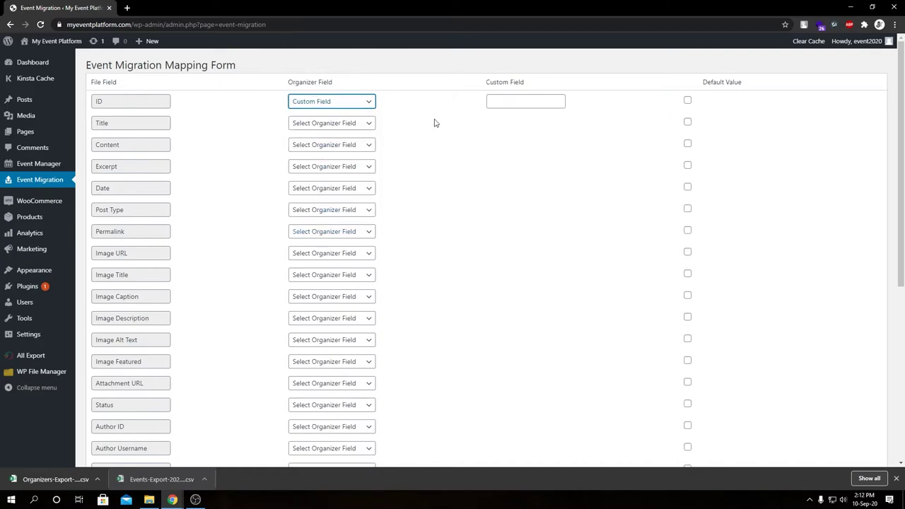
{"action": "left_click", "coordinate": [515, 102]}
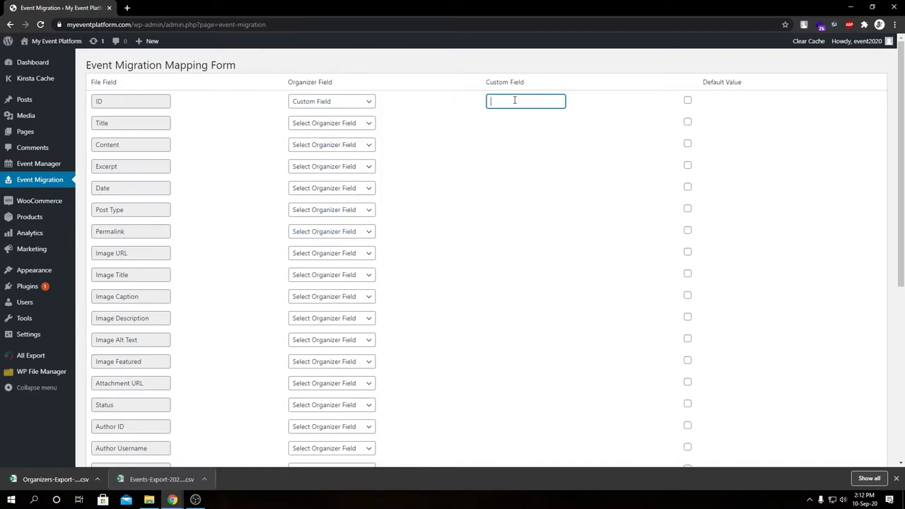
{"action": "left_click", "coordinate": [339, 104]}
{"action": "left_click", "coordinate": [315, 228]}
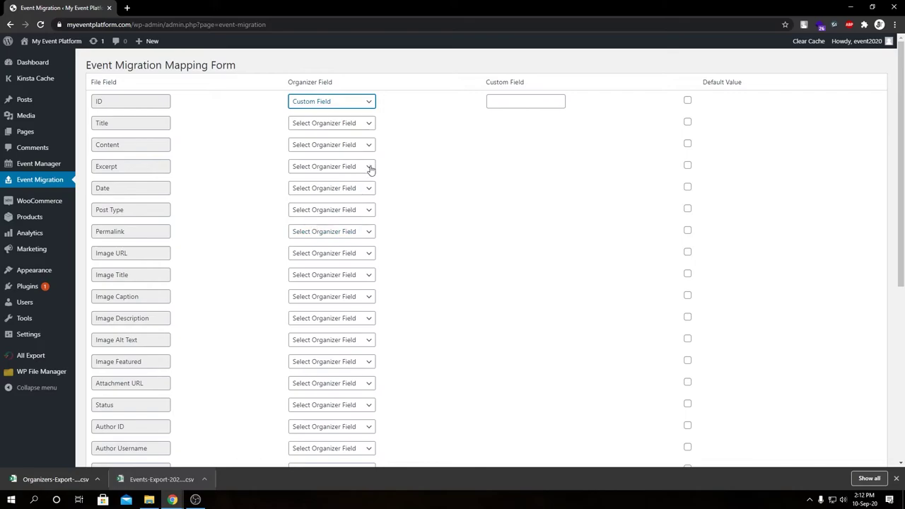
{"action": "left_click", "coordinate": [516, 101]}
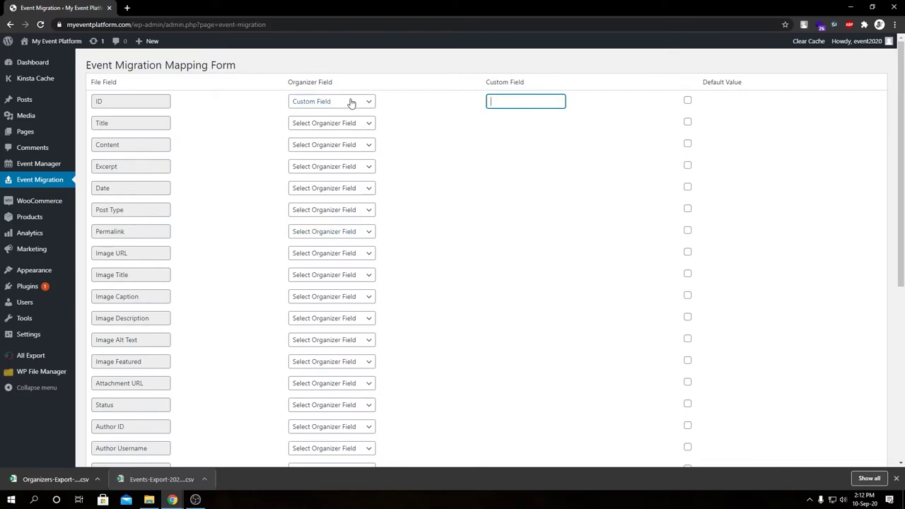
{"action": "left_click", "coordinate": [586, 150]}
{"action": "double_click", "coordinate": [100, 102]}
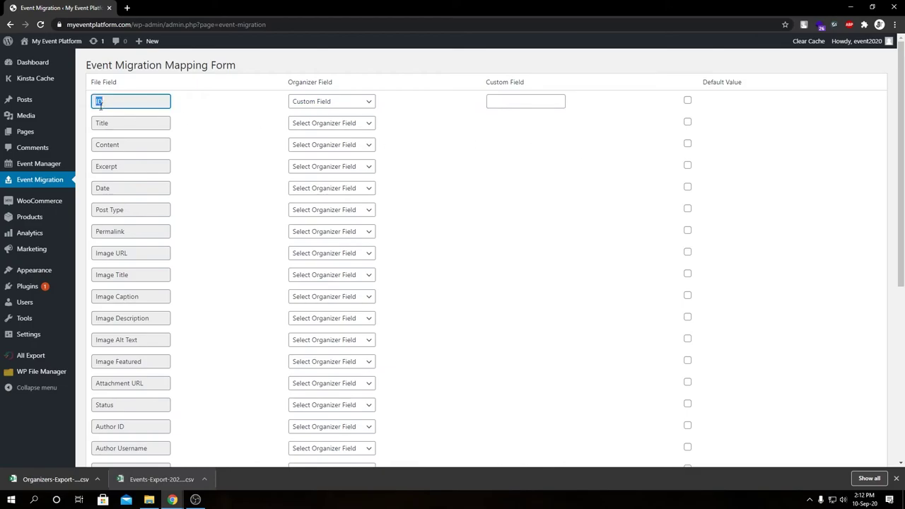
{"action": "left_click", "coordinate": [486, 106]}
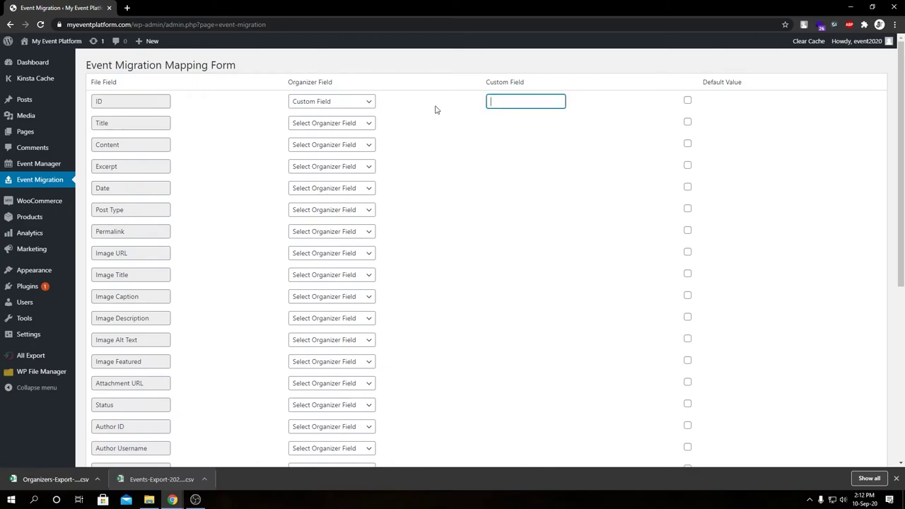
Map the ID file field to ID, Title to Organization name, and Content to Organizer Description
{"action": "left_click", "coordinate": [343, 105]}
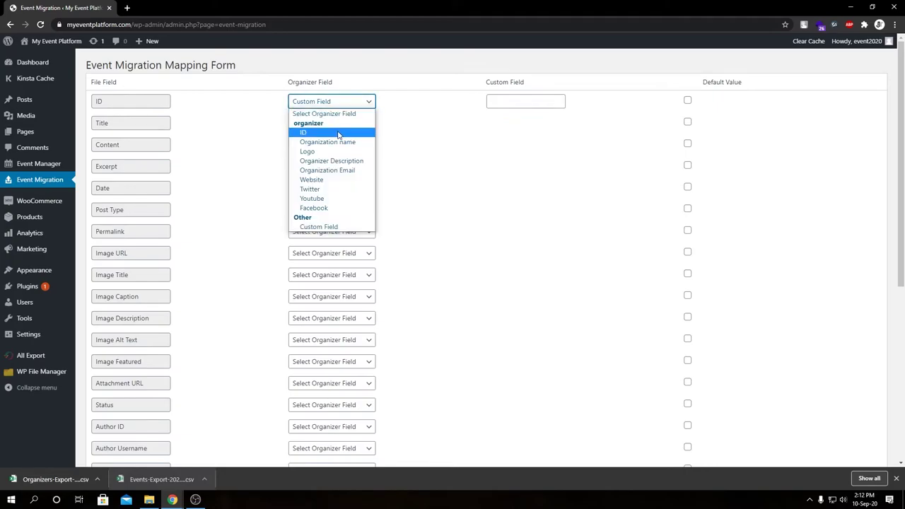
{"action": "left_click", "coordinate": [338, 133]}
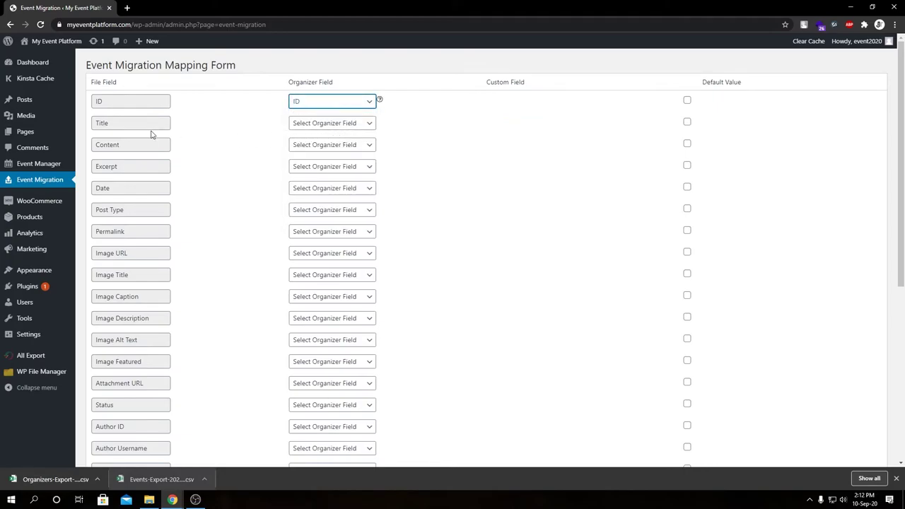
{"action": "left_click", "coordinate": [333, 124]}
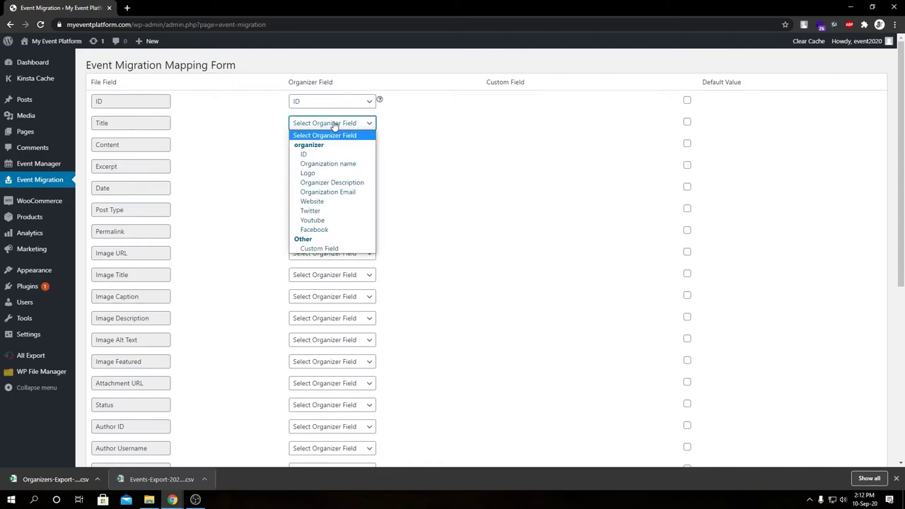
{"action": "left_click", "coordinate": [322, 169]}
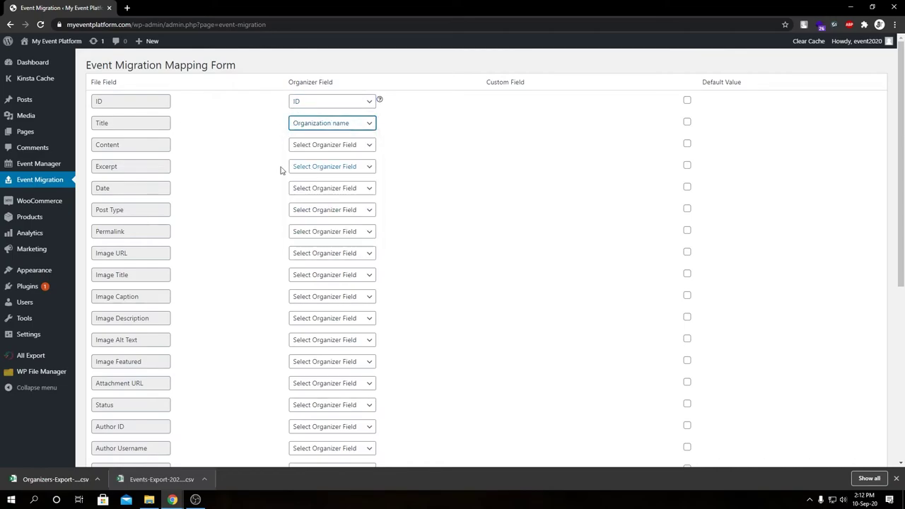
{"action": "left_click", "coordinate": [321, 147]}
{"action": "left_click", "coordinate": [339, 205]}
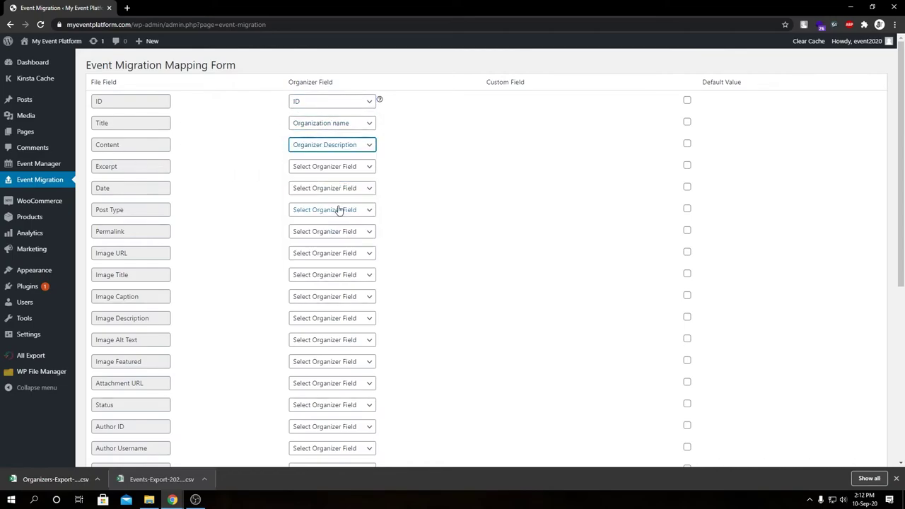
Switch to Excel with the downloaded organizers CSV, widen the Image URL column to inspect its data, and return to the mapping form
{"action": "scroll", "coordinate": [125, 206], "scroll_direction": "down", "scroll_amount": 1}
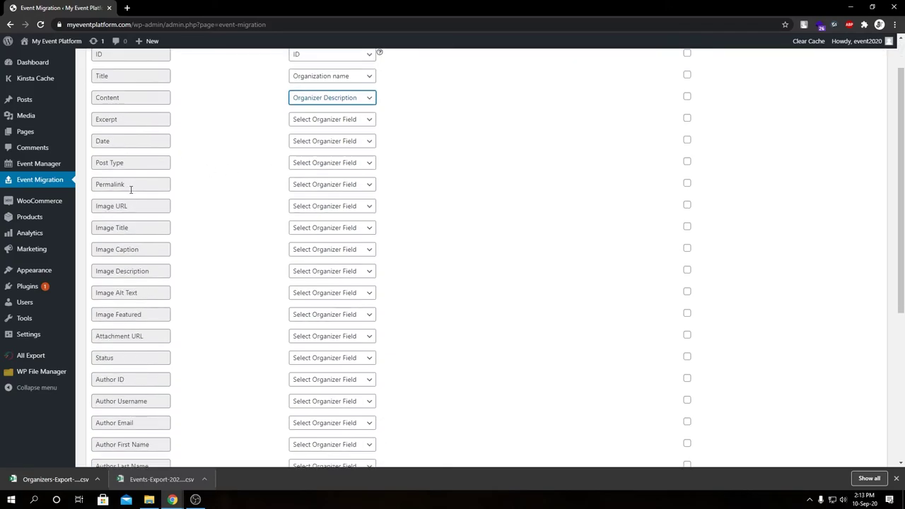
{"action": "scroll", "coordinate": [126, 209], "scroll_direction": "down", "scroll_amount": 1}
{"action": "scroll", "coordinate": [125, 238], "scroll_direction": "down", "scroll_amount": 1}
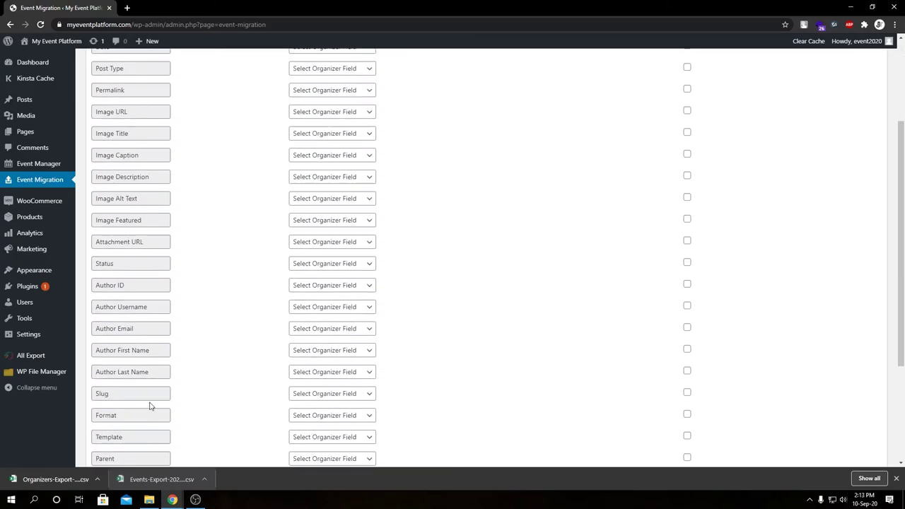
{"action": "left_click", "coordinate": [54, 482]}
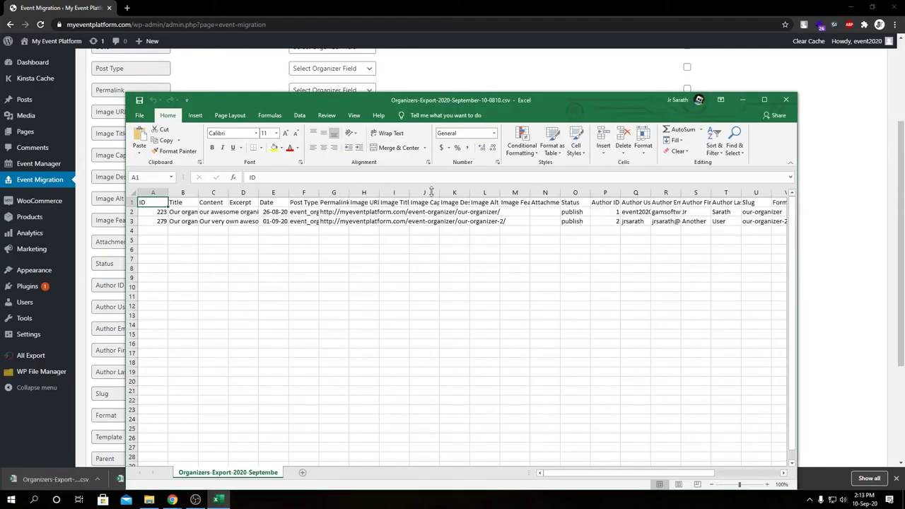
{"action": "left_click_drag", "start_coordinate": [379, 192], "coordinate": [517, 192]}
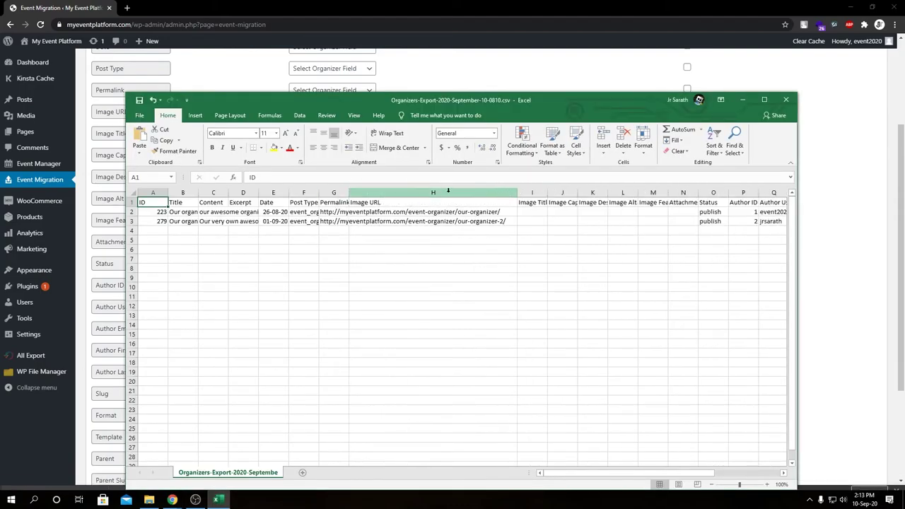
{"action": "left_click", "coordinate": [742, 99]}
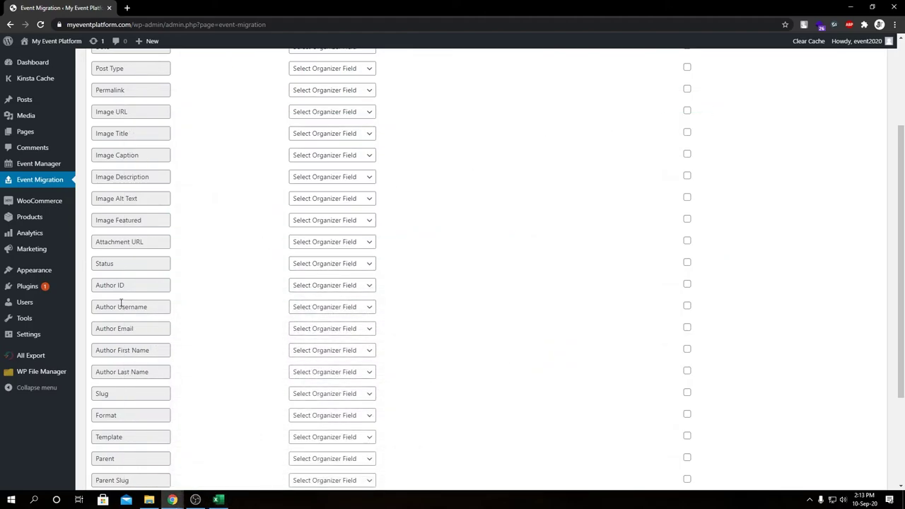
Map the Attachment URL file field to Logo and check the remaining rows through Post Modified Date
{"action": "left_click", "coordinate": [314, 242]}
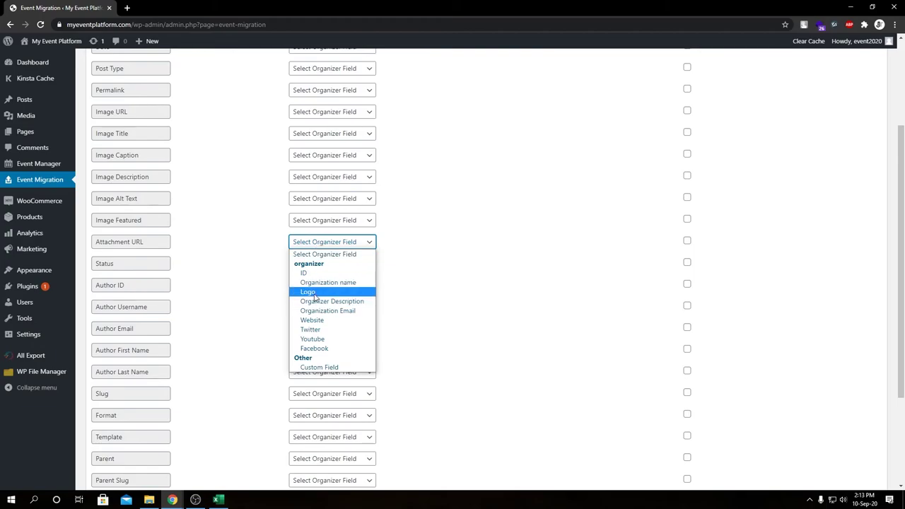
{"action": "left_click", "coordinate": [308, 291]}
{"action": "scroll", "coordinate": [198, 290], "scroll_direction": "down", "scroll_amount": 2}
{"action": "scroll", "coordinate": [199, 290], "scroll_direction": "down", "scroll_amount": 1}
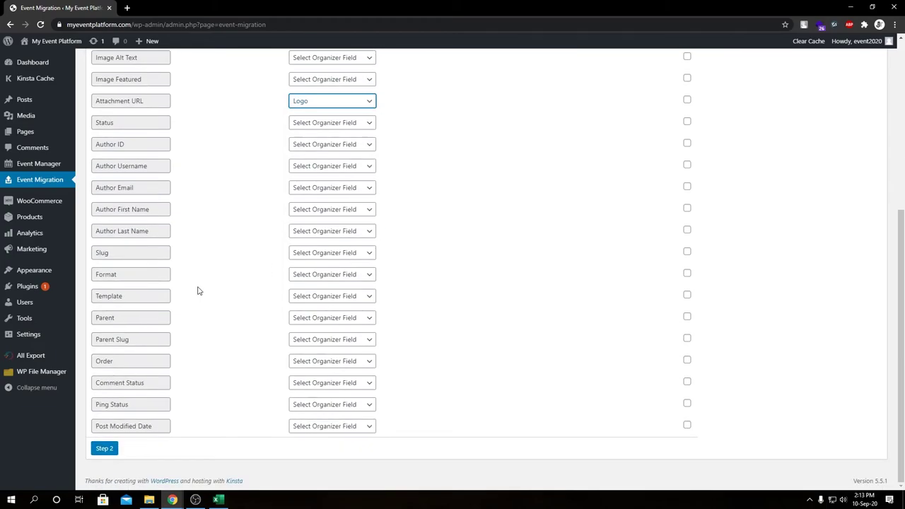
{"action": "scroll", "coordinate": [198, 290], "scroll_direction": "up", "scroll_amount": 3}
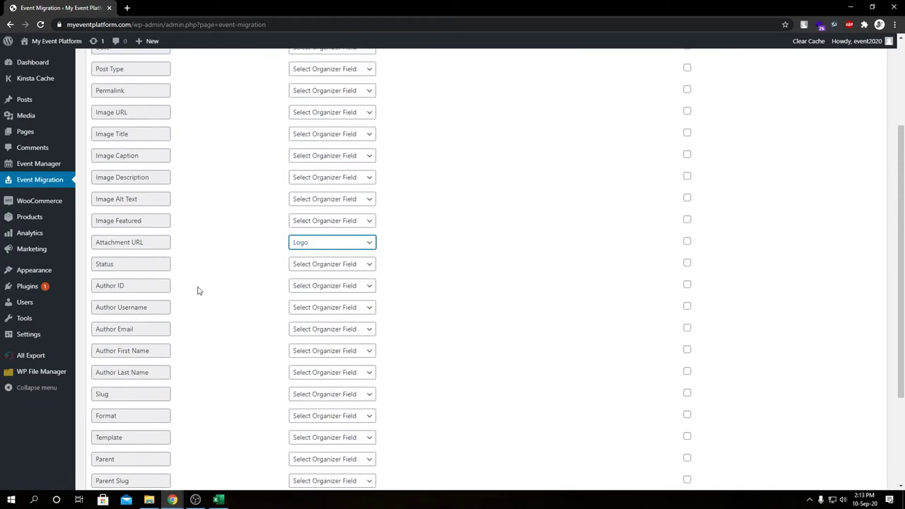
{"action": "scroll", "coordinate": [198, 290], "scroll_direction": "down", "scroll_amount": 3}
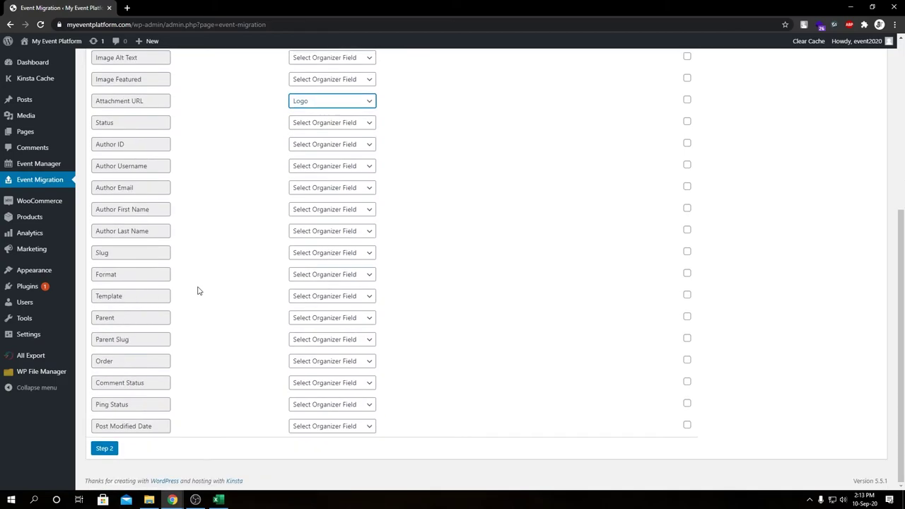
Import the organizers with the mapped fields and open the list of organizers in Event Manager
{"action": "left_click", "coordinate": [110, 450]}
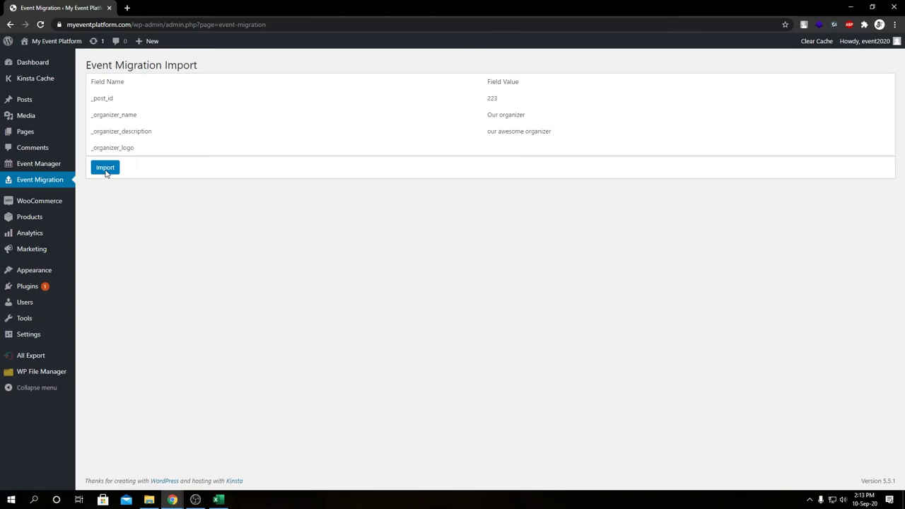
{"action": "left_click", "coordinate": [106, 169]}
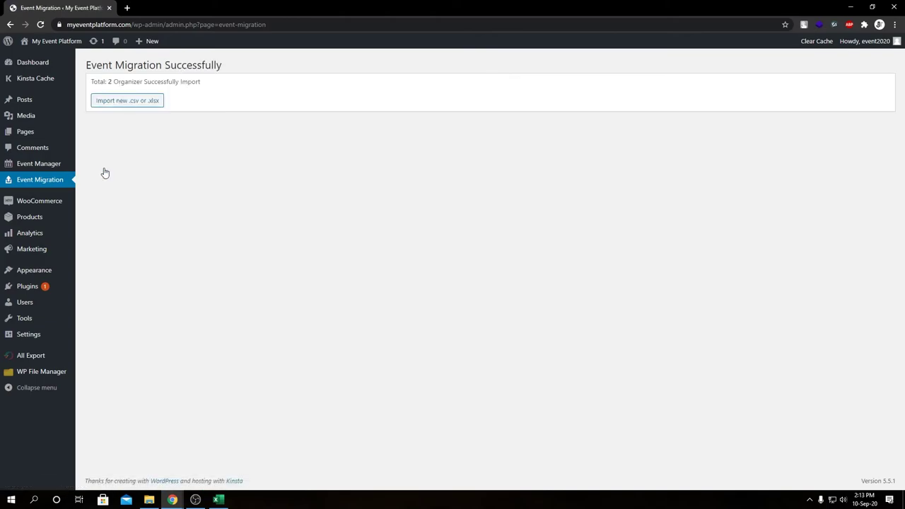
{"action": "mouse_move", "coordinate": [39, 167]}
{"action": "left_click", "coordinate": [105, 220]}
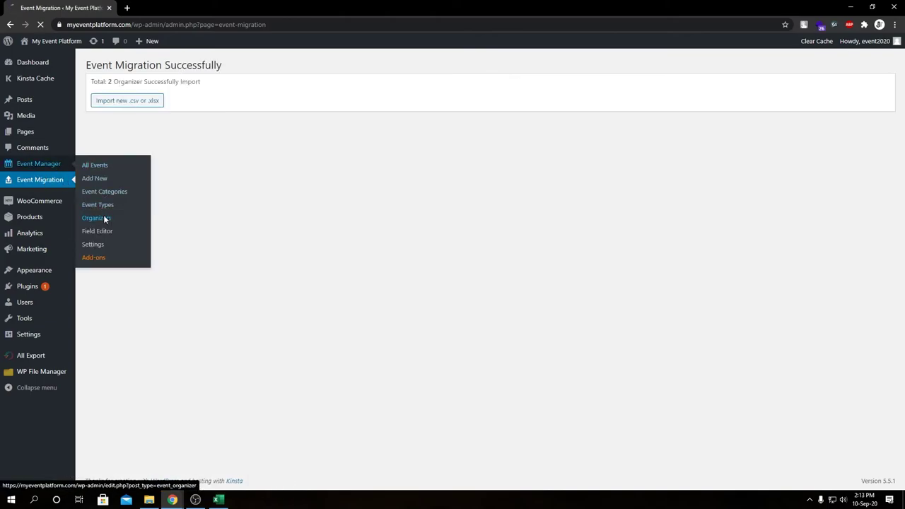